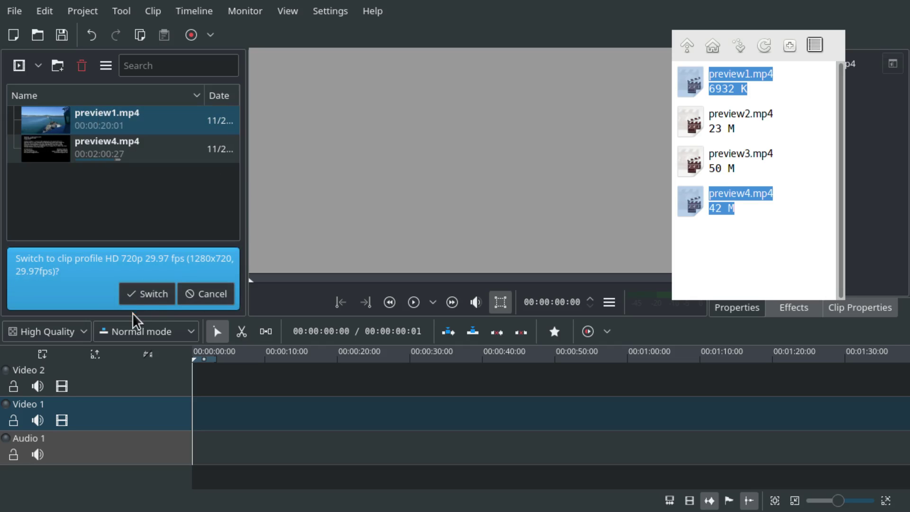
Switch to the 720p 29.97 fps profile; place preview1.mp4 on Video 1 and preview4.mp4 on Video 2.
click(149, 292)
click(81, 121)
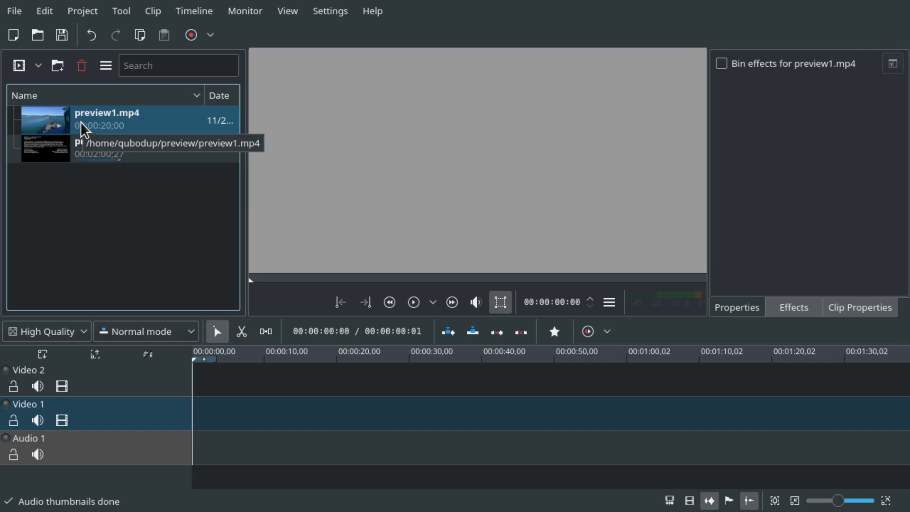
drag(80, 121, 172, 425)
drag(102, 151, 280, 366)
Split preview4.mp4 at about 49 seconds.
drag(488, 372, 477, 378)
click(548, 419)
click(507, 382)
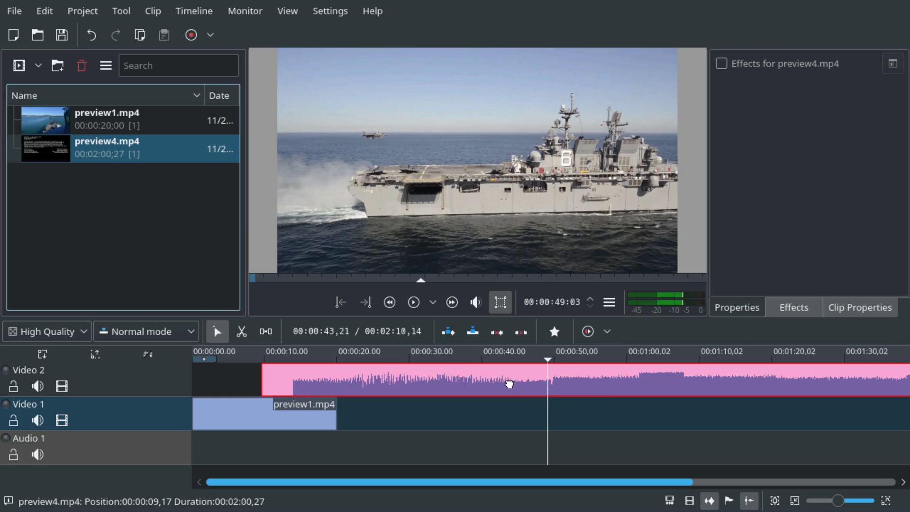
key(shift+r)
Delete the Audio 1 track and remove the left piece of preview4.mp4.
click(37, 420)
right_click(82, 460)
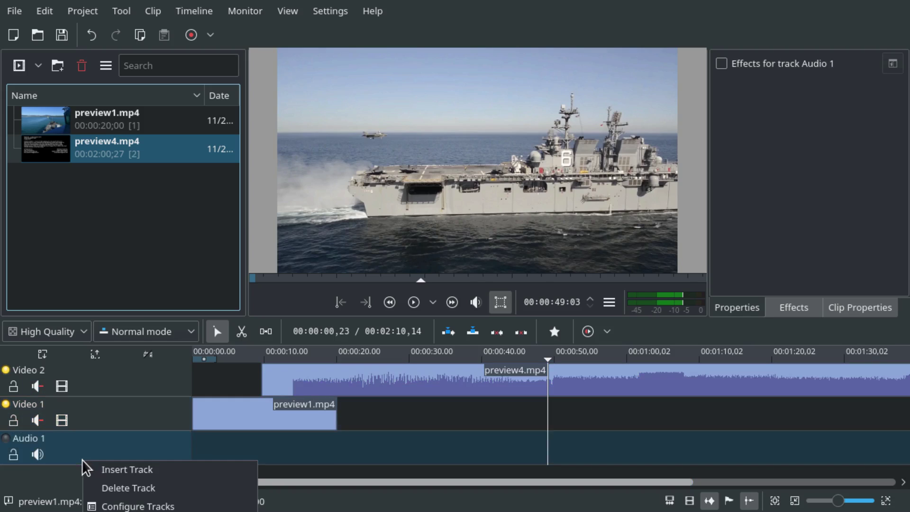
click(167, 503)
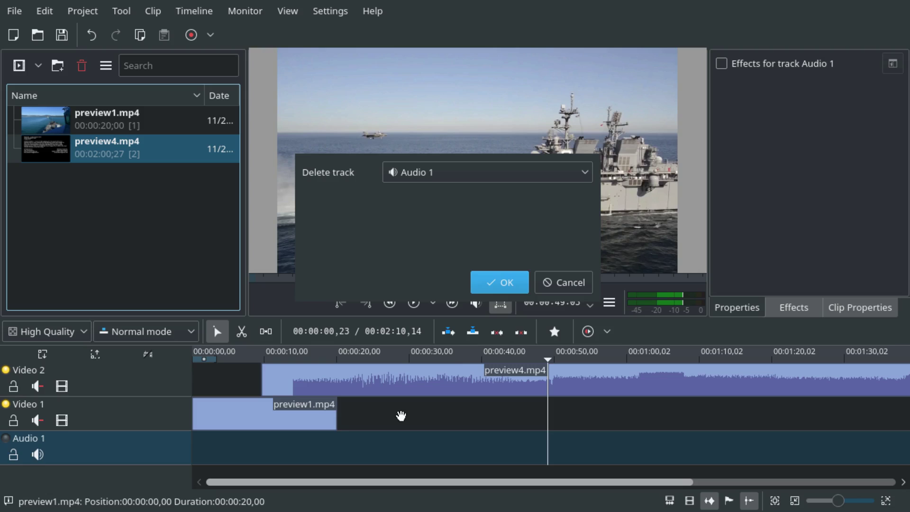
click(500, 282)
click(516, 366)
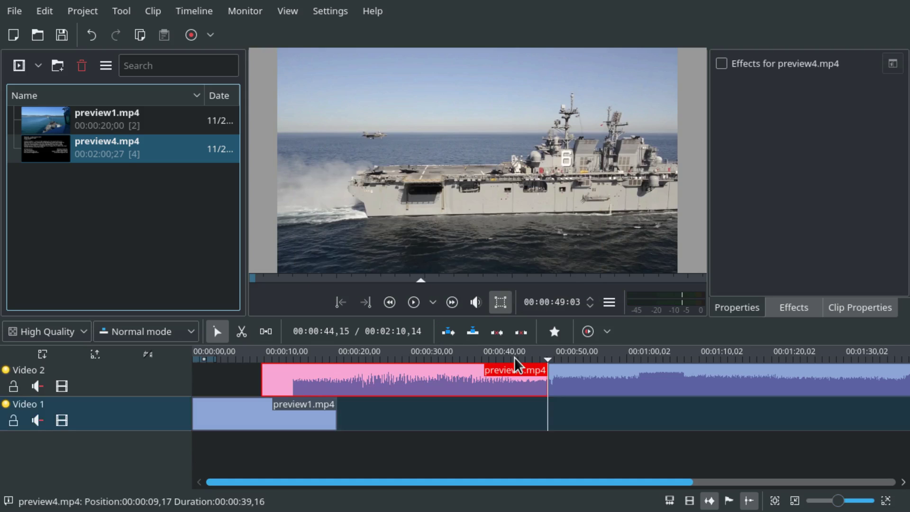
key(Delete)
Slide preview4 earlier, trim its start to about 18 s, and add a Dissolve at the overlap.
drag(699, 378, 468, 380)
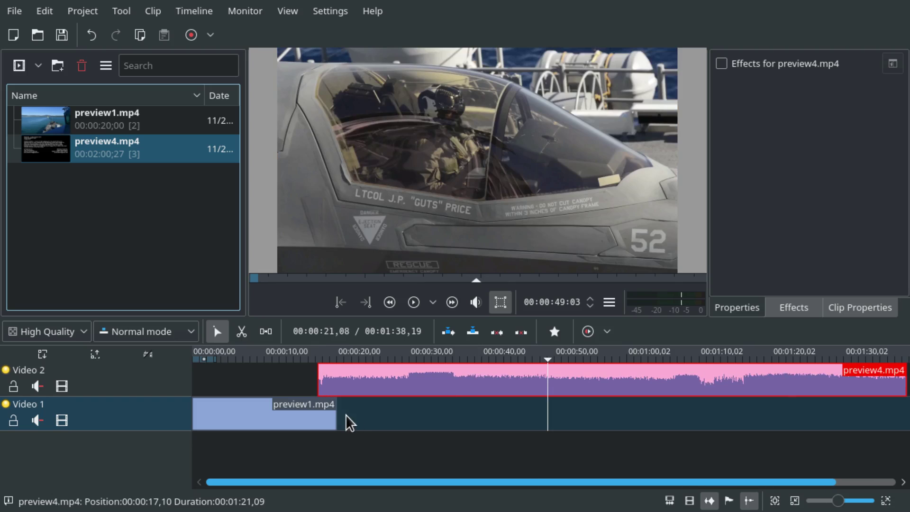
click(332, 450)
scroll(482, 402, up, 5)
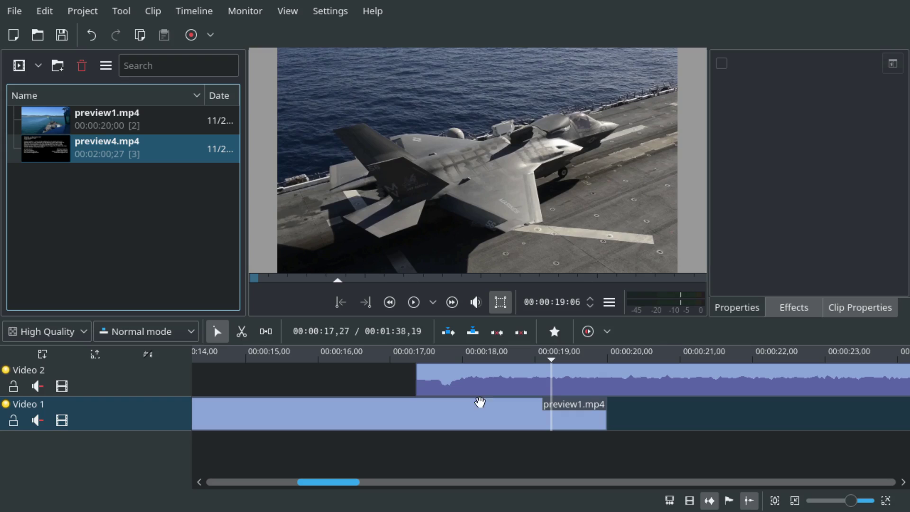
click(414, 386)
drag(418, 377, 469, 377)
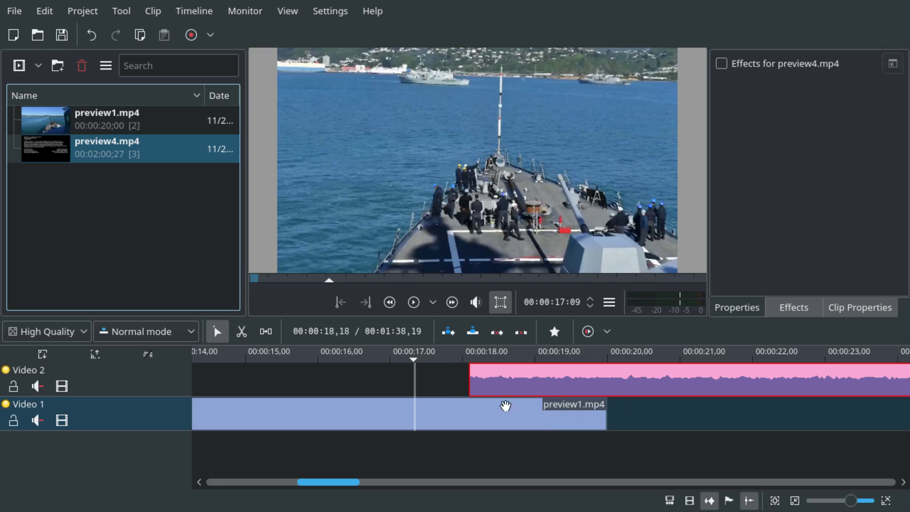
click(470, 399)
Cut preview1 three times into four pieces, the last cut just under 5 seconds.
scroll(516, 406, down, 5)
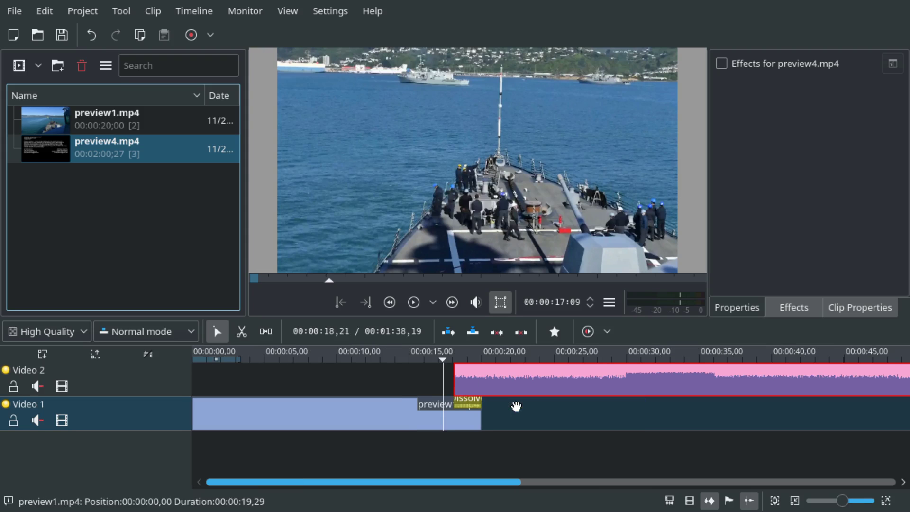
click(422, 439)
click(419, 407)
key(shift+r)
click(345, 440)
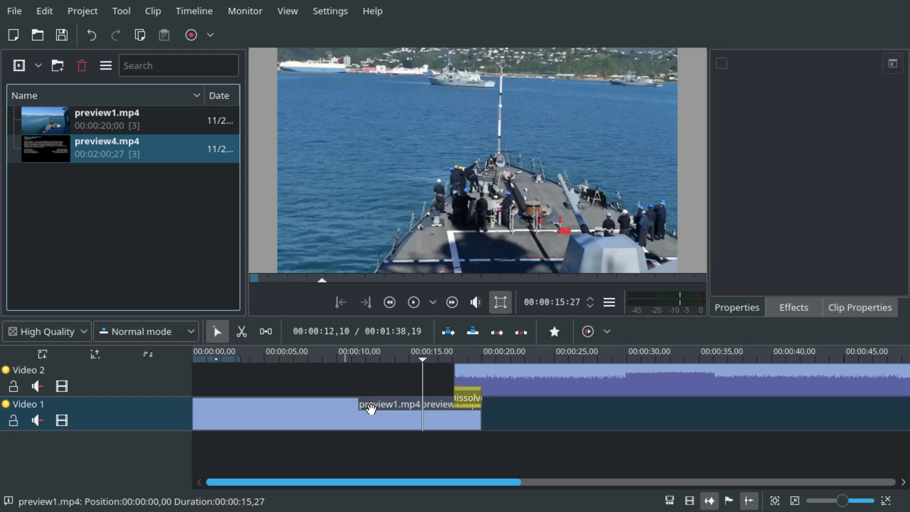
click(370, 409)
key(shift+r)
click(232, 445)
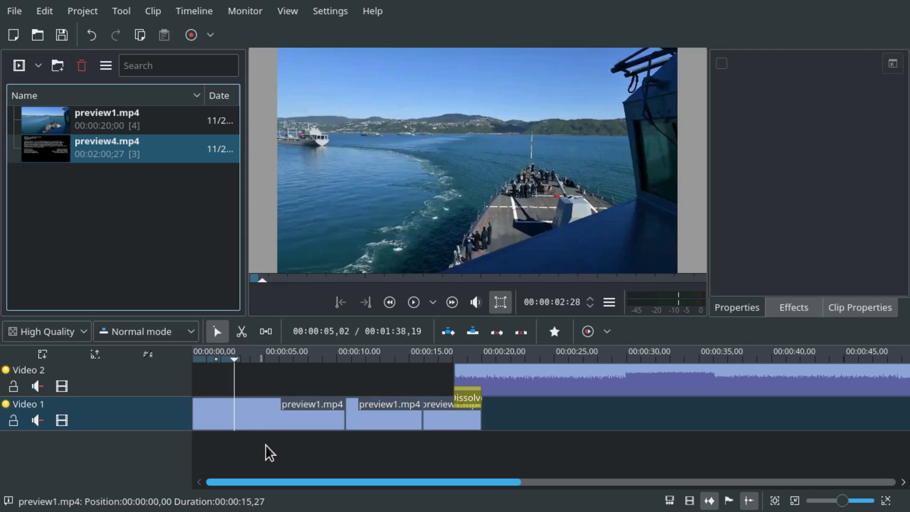
click(261, 436)
click(308, 425)
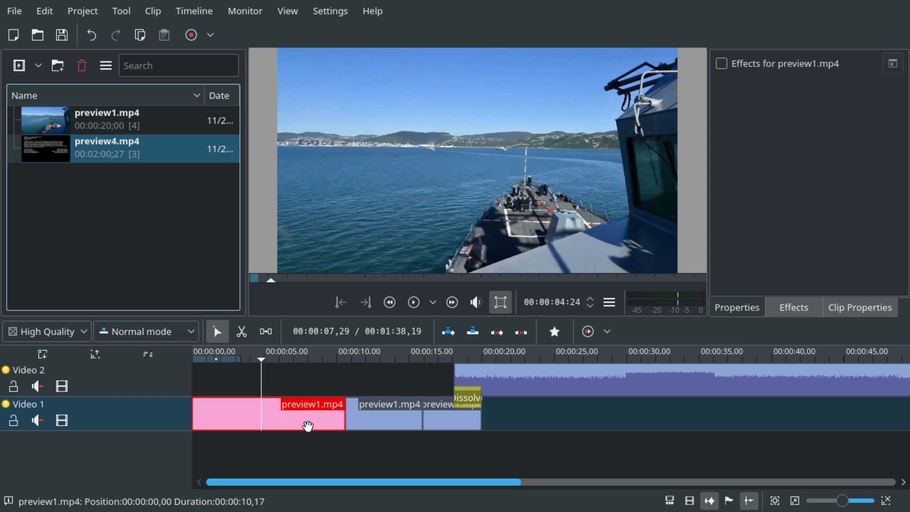
key(shift+r)
click(210, 445)
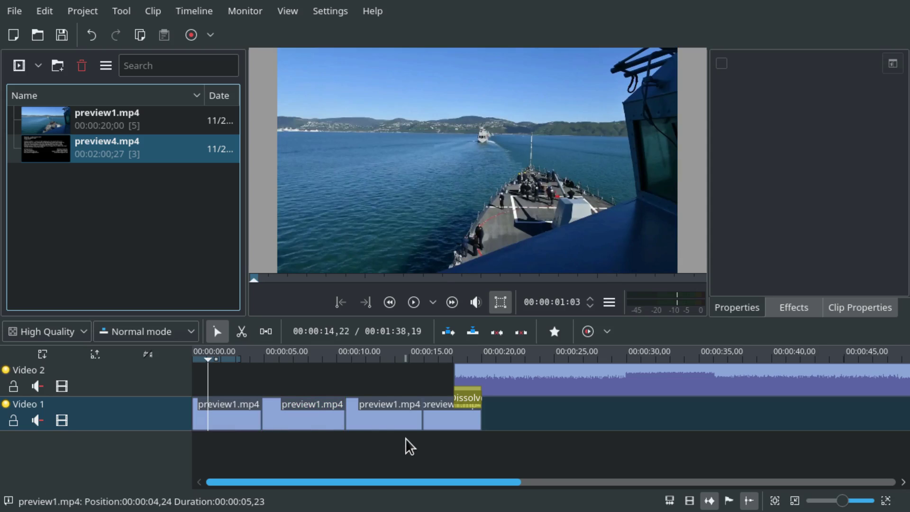
Cut preview4 at 31 seconds and delete the part after it.
click(405, 438)
click(795, 306)
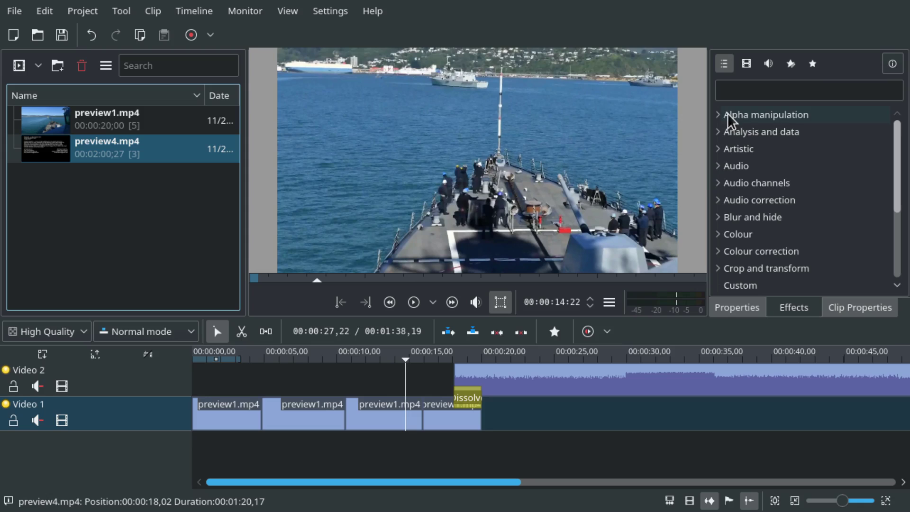
click(643, 423)
click(706, 378)
key(shift+r)
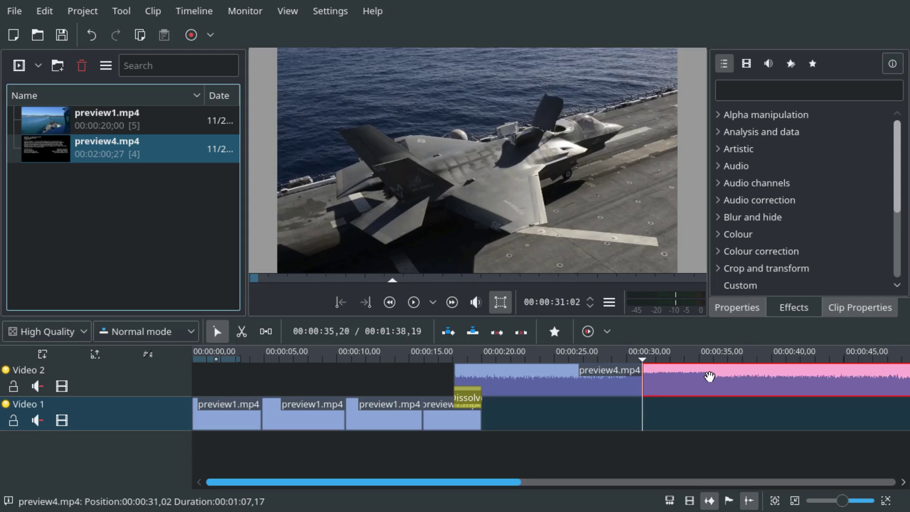
key(Delete)
Apply Box Blur from Blur and hide to the first preview1 piece, horizontal multiplicator 7.
scroll(728, 200, down, 3)
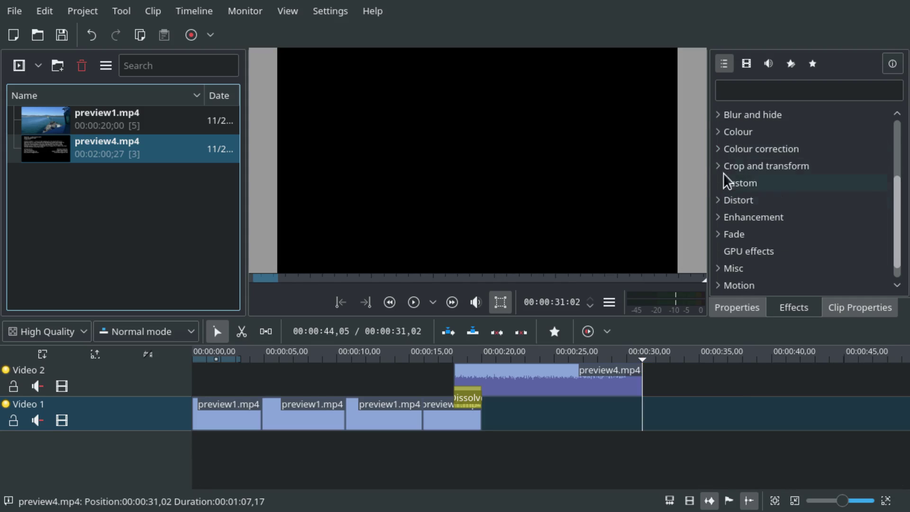
scroll(727, 115, up, 3)
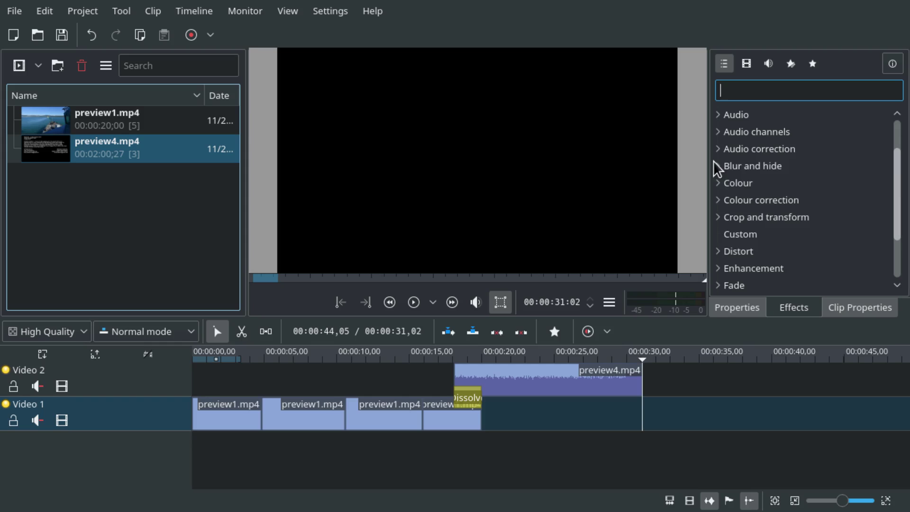
double_click(727, 166)
drag(773, 219, 237, 412)
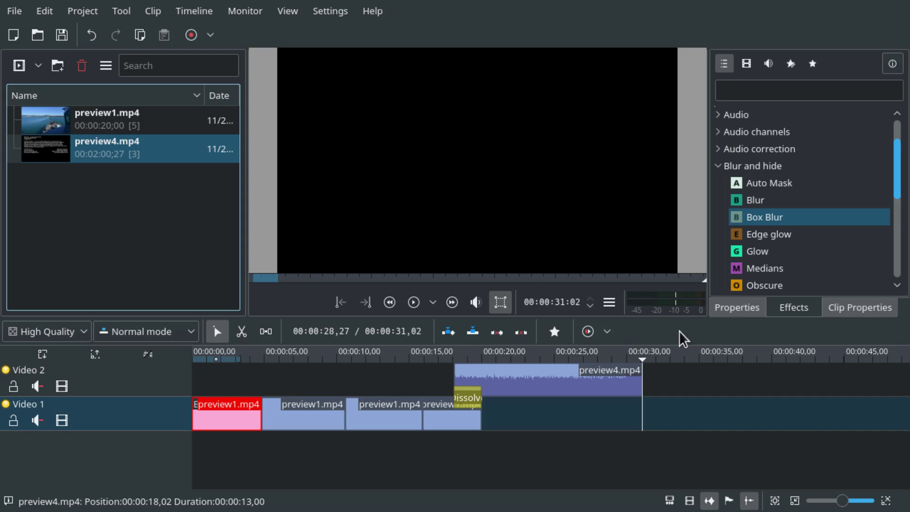
click(742, 310)
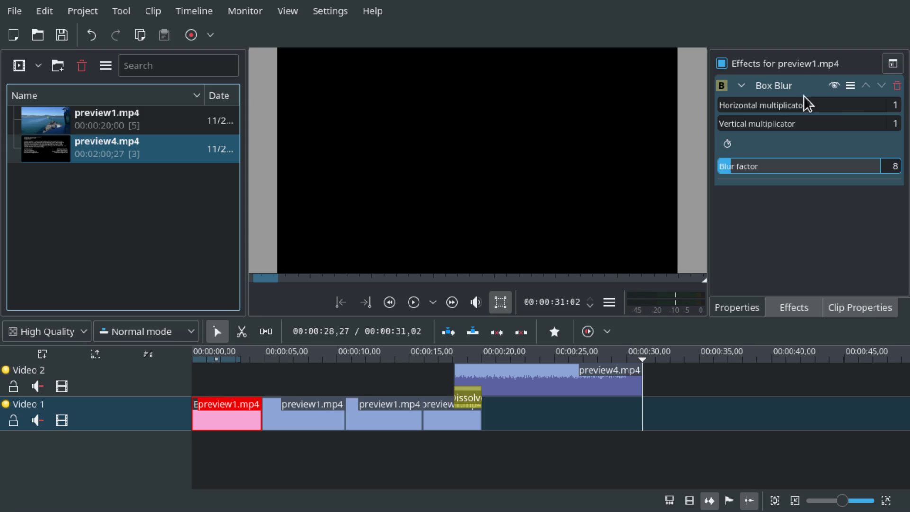
scroll(856, 108, up, 6)
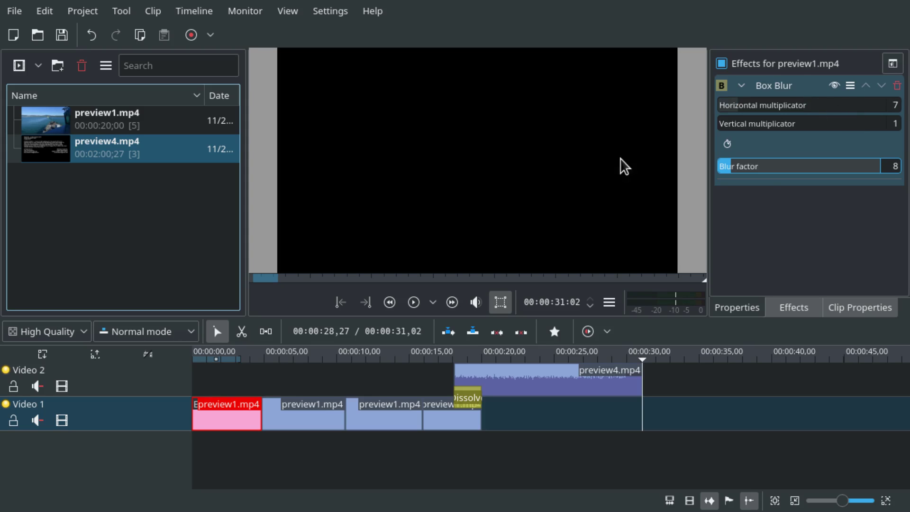
Search effects for 'char' and apply Charcoal to the third preview1 piece.
click(802, 304)
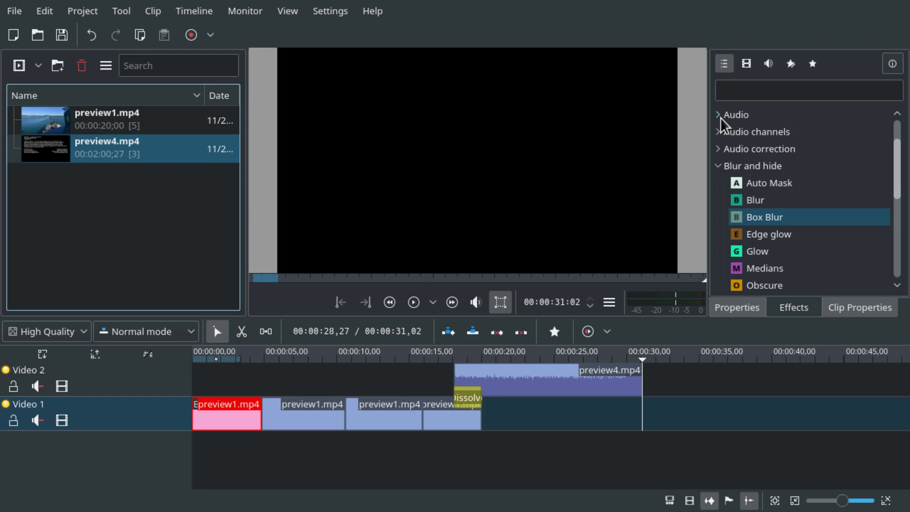
click(783, 91)
text(char)
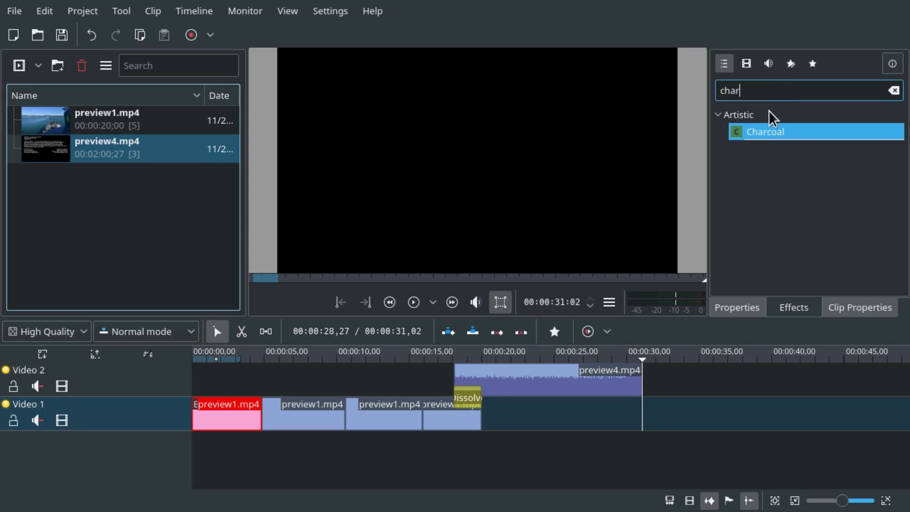
drag(792, 130, 388, 406)
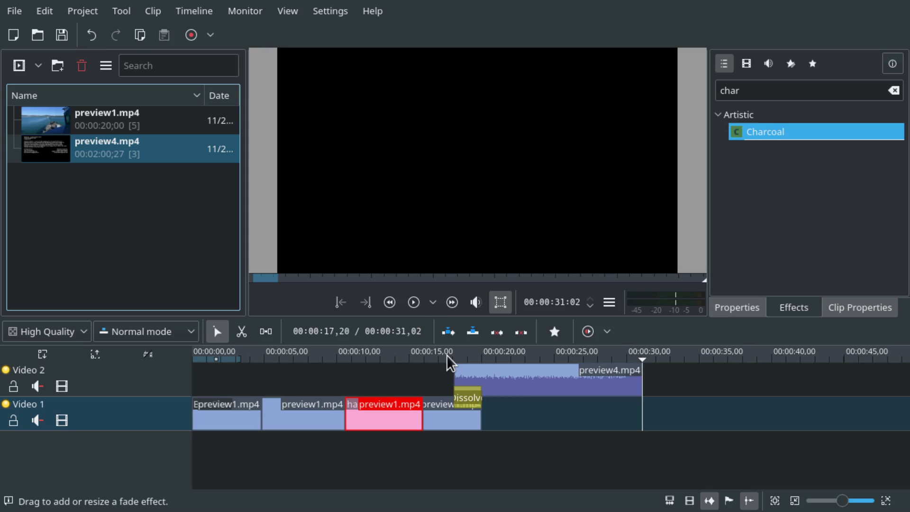
Search for 'inv' and apply Invert to the same third clip.
double_click(810, 88)
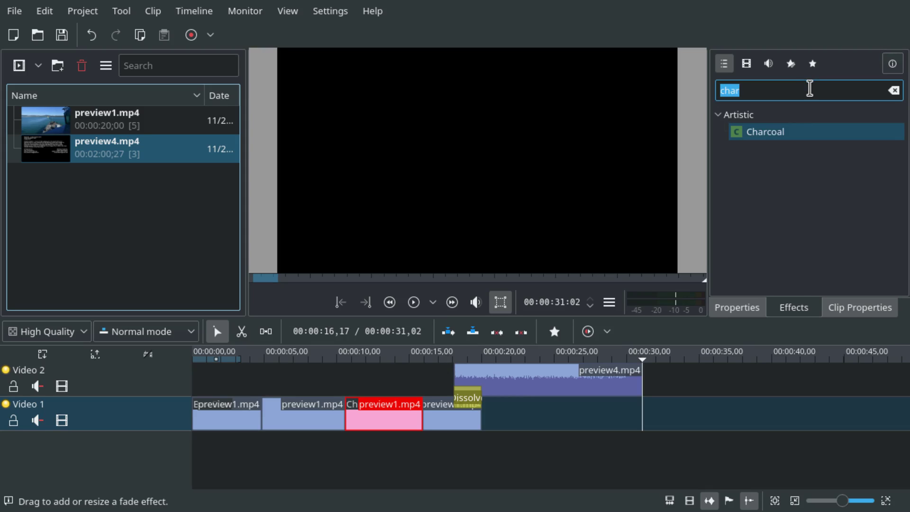
text(inv)
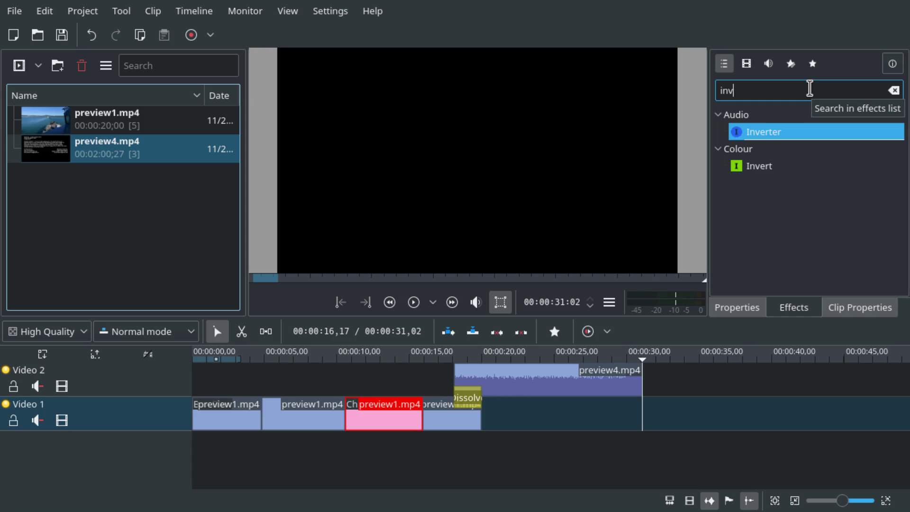
drag(752, 169, 378, 419)
click(362, 468)
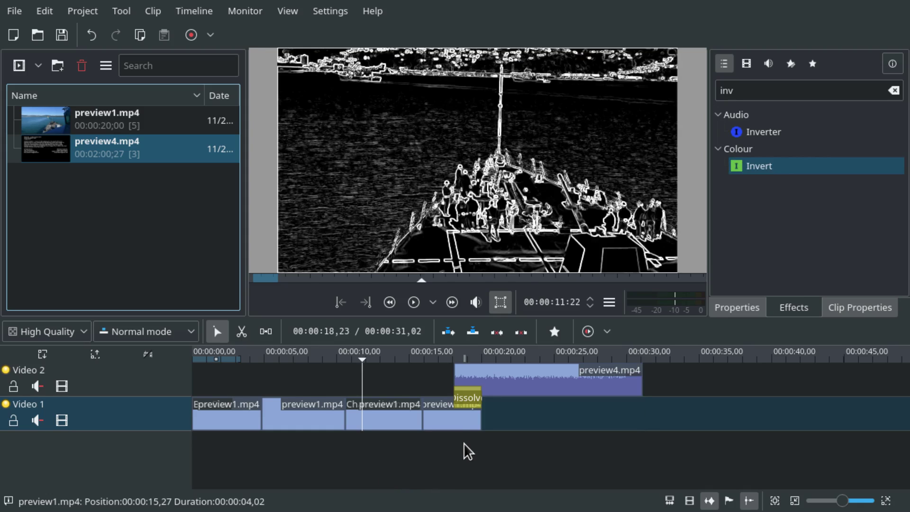
click(463, 443)
key(Home)
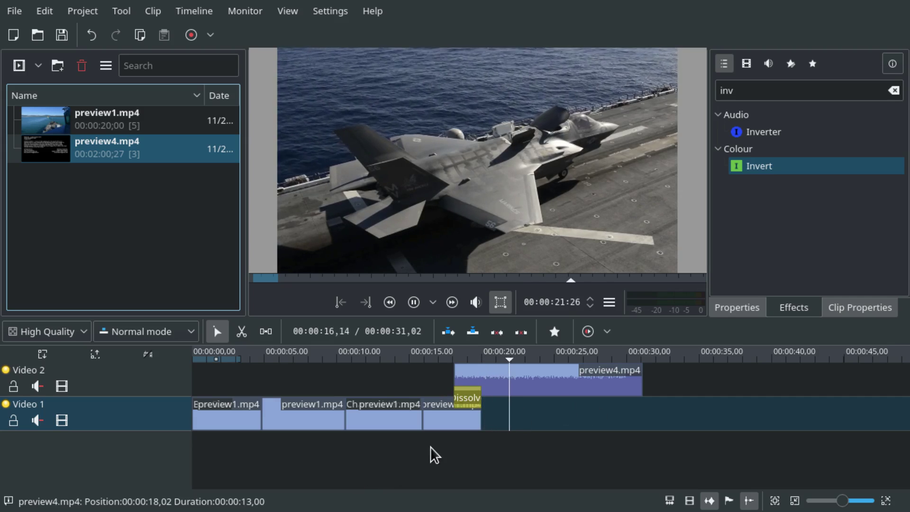
key(space)
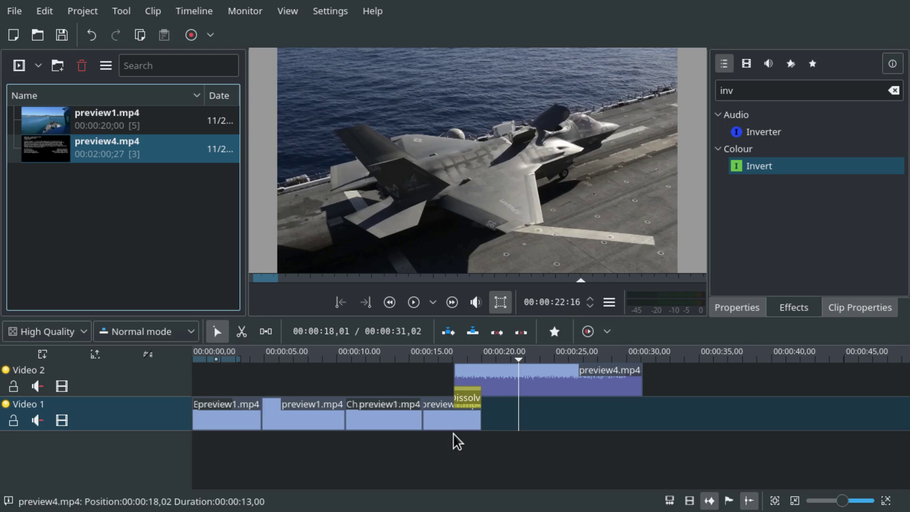
Mark the timeline zone from 18:02 to the Dissolve's end at 19:22.
click(453, 434)
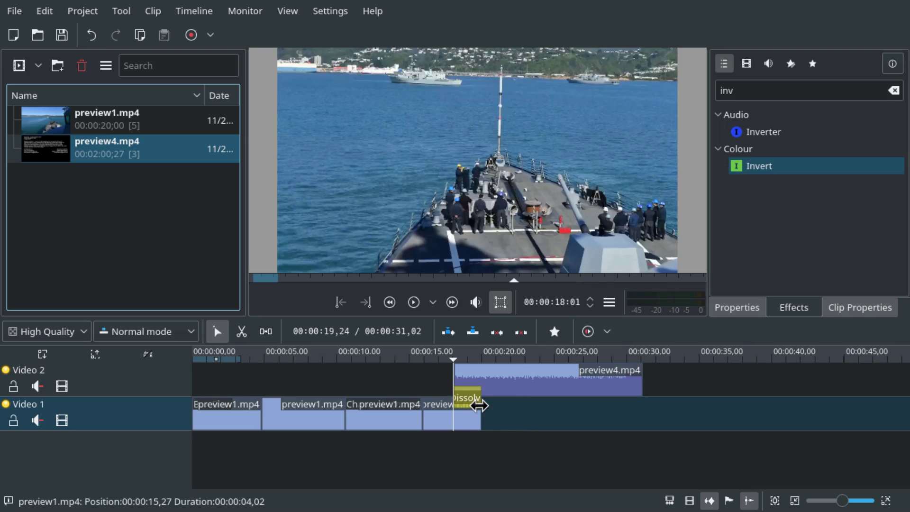
key(Right)
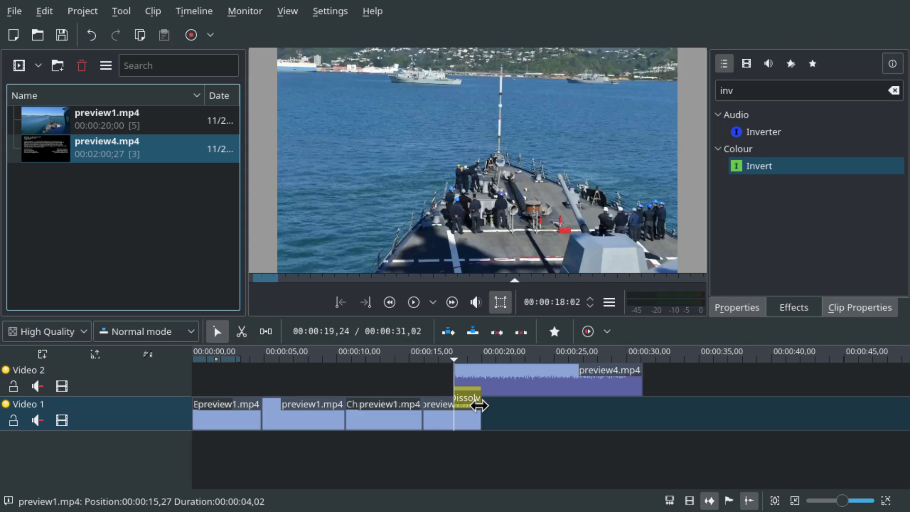
key(Home)
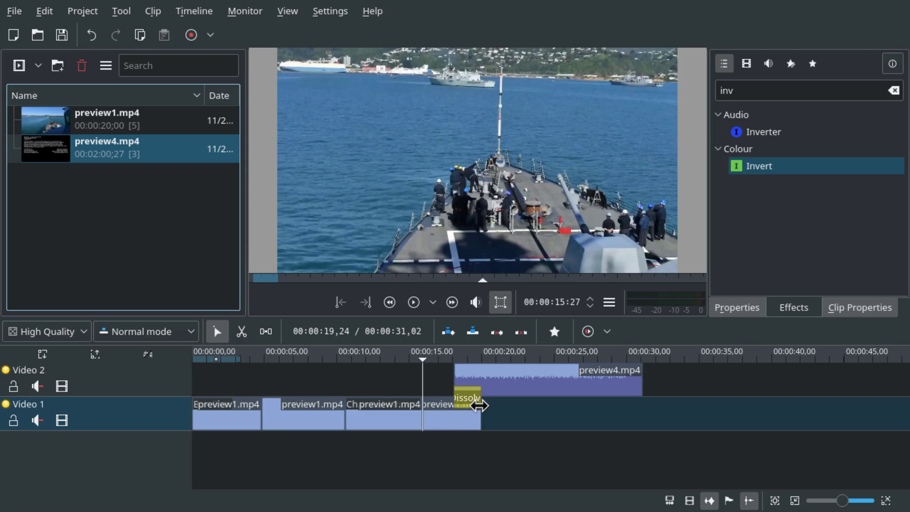
key(Up)
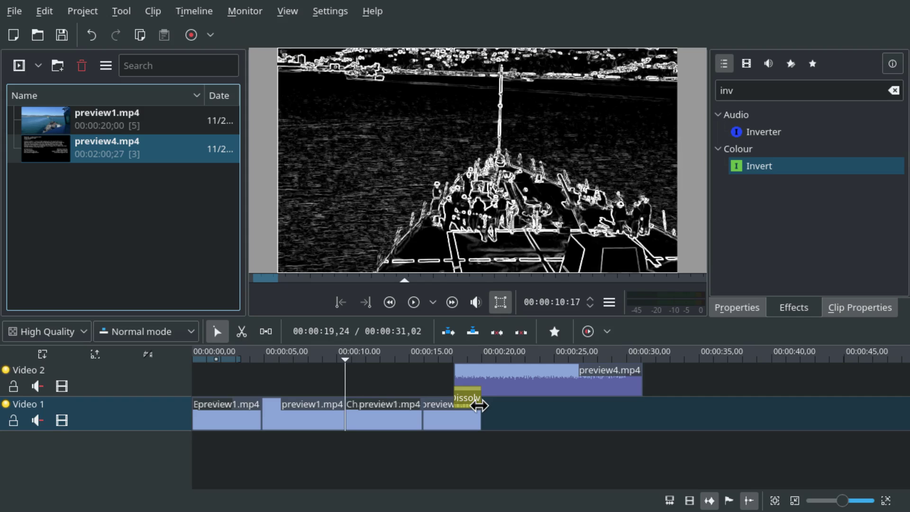
key(Down)
key(Down)
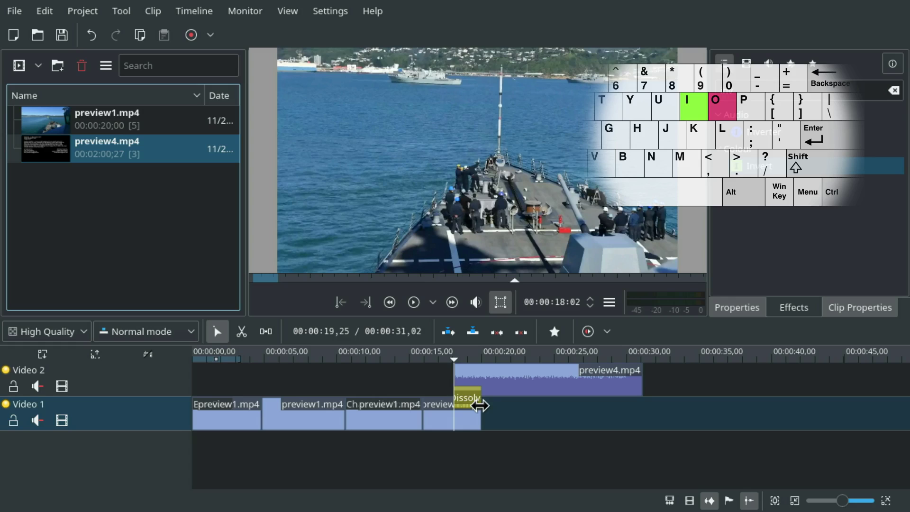
key(i)
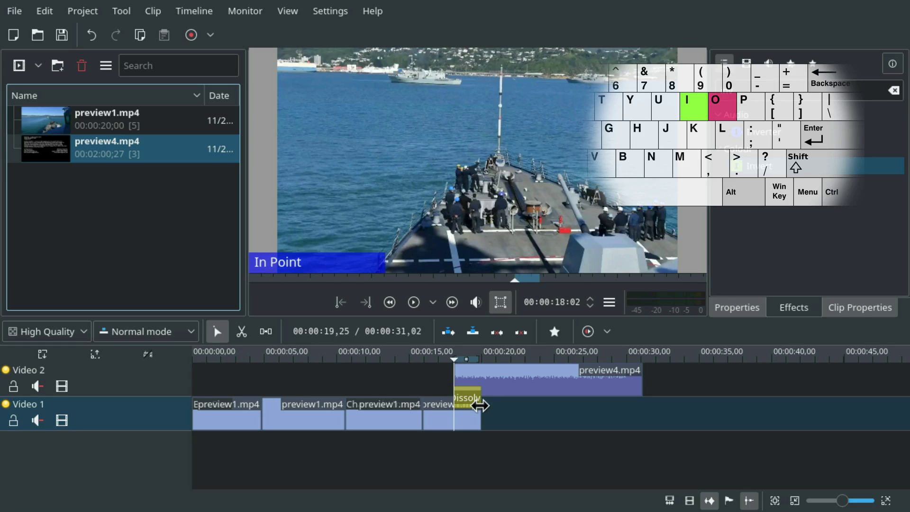
key(Down)
key(o)
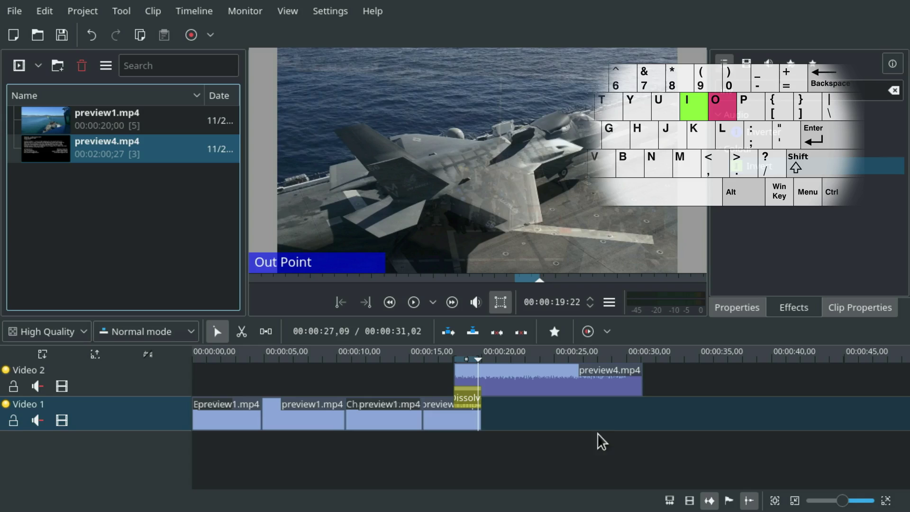
key(alt+Right)
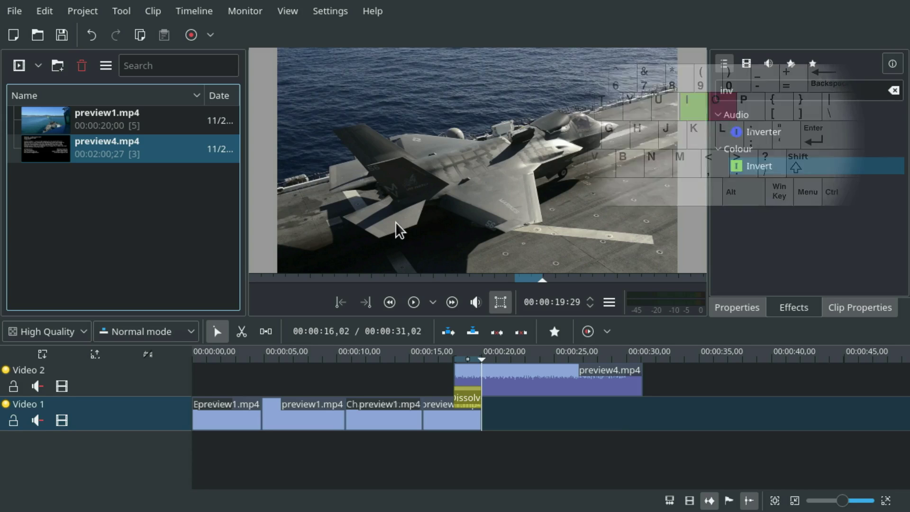
Start a preview render of the zone via Timeline > Timeline Preview > Start Preview Render.
scroll(454, 442, up, 3)
scroll(454, 443, up, 2)
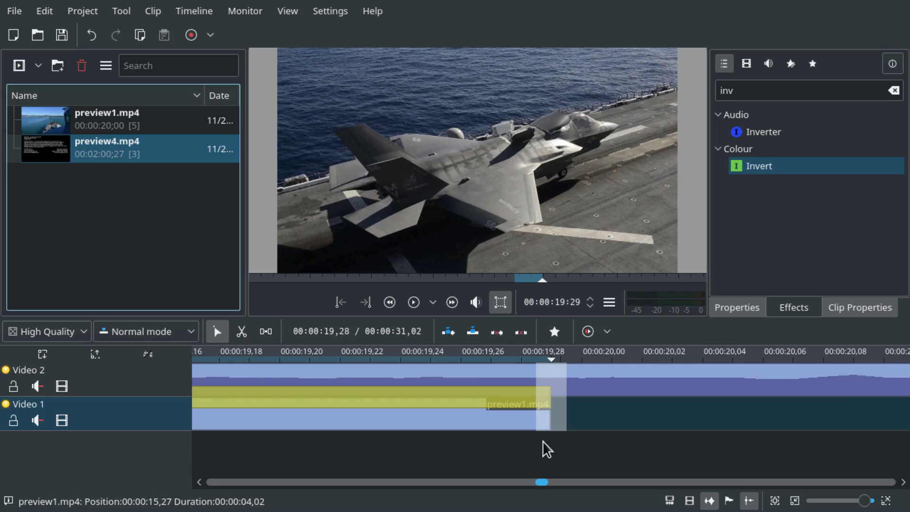
scroll(507, 437, left, 5)
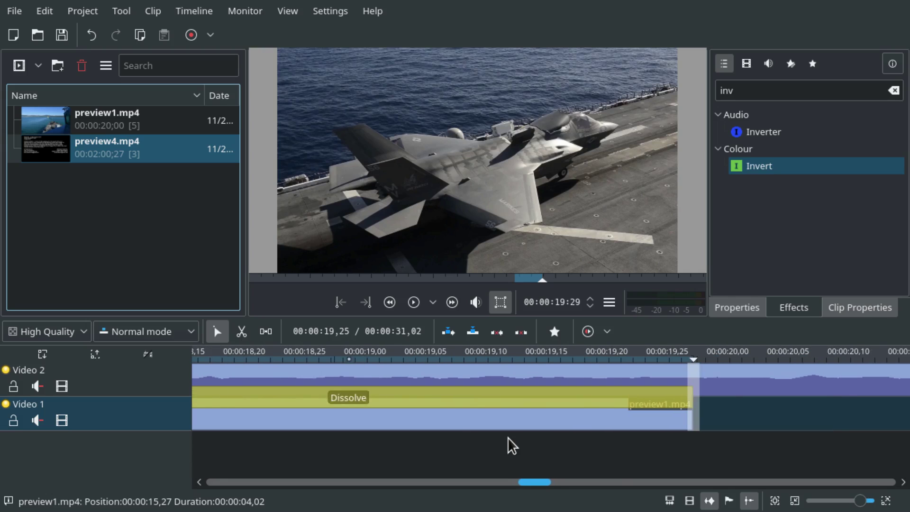
scroll(508, 437, down, 2)
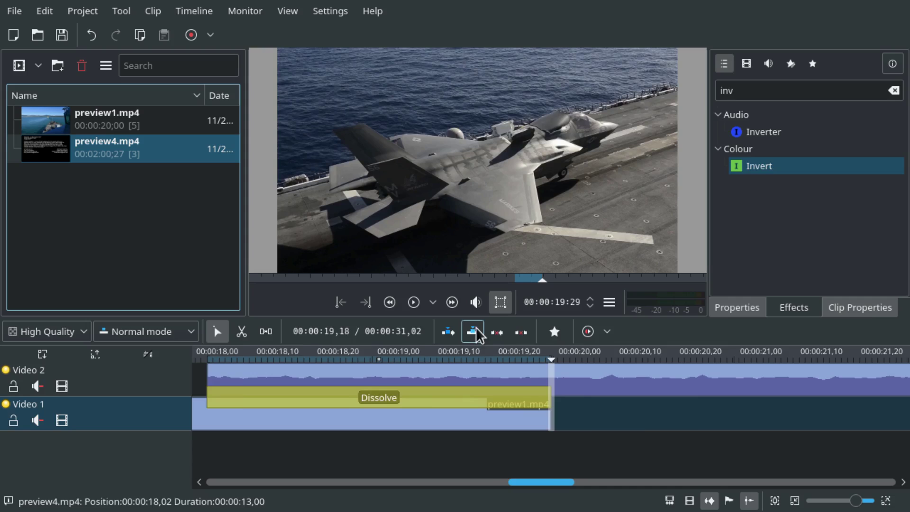
scroll(621, 419, left, 3)
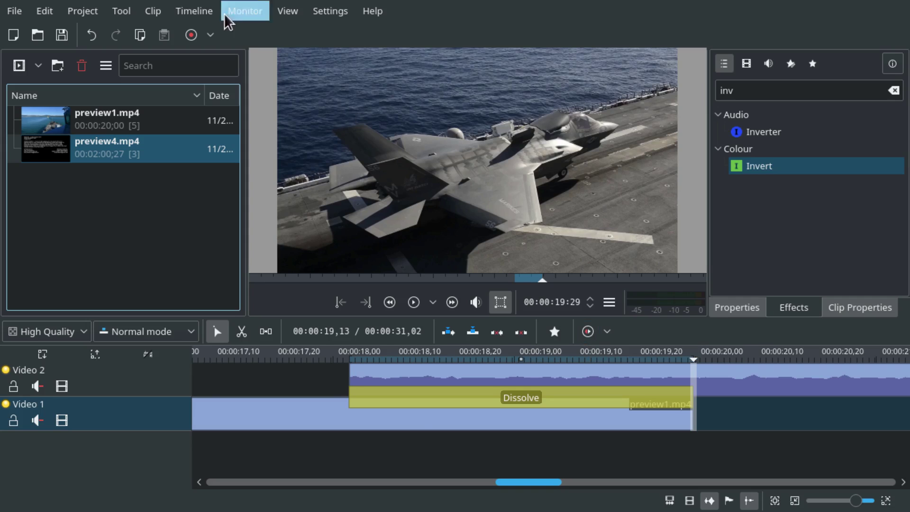
click(183, 11)
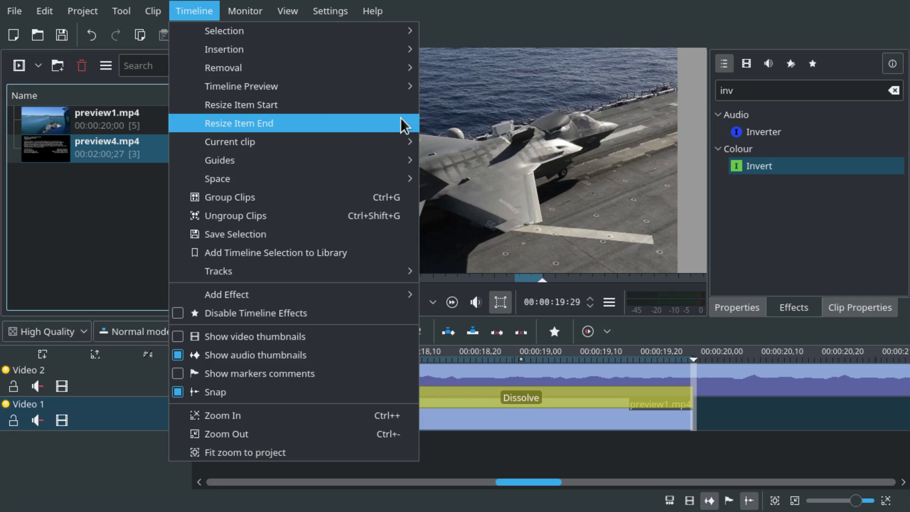
mouse_move(315, 94)
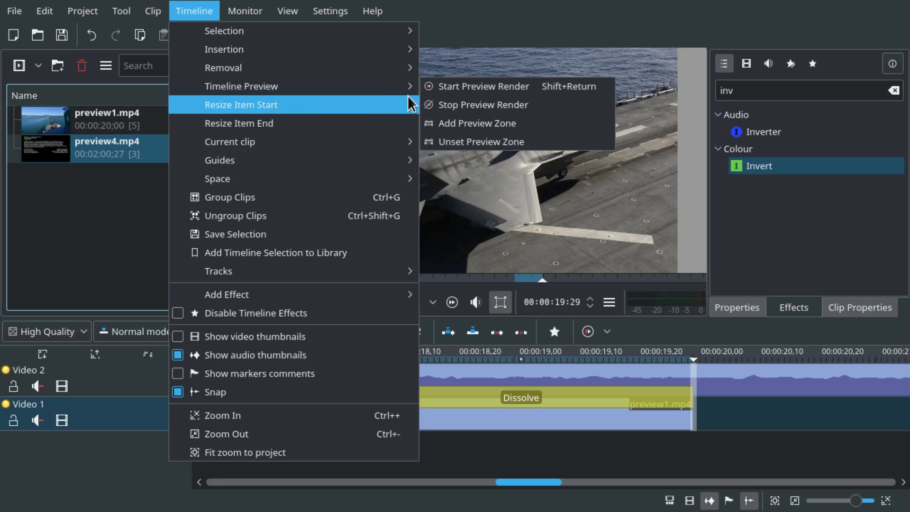
click(529, 91)
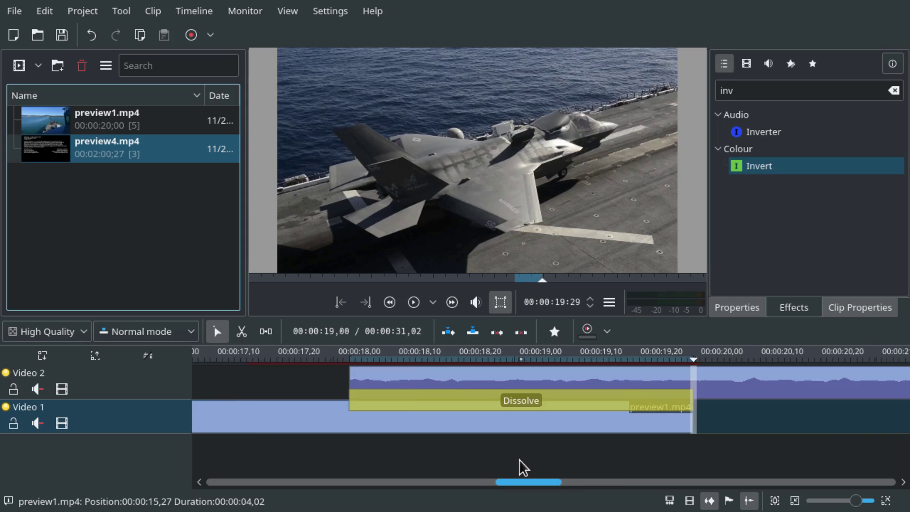
scroll(522, 455, down, 3)
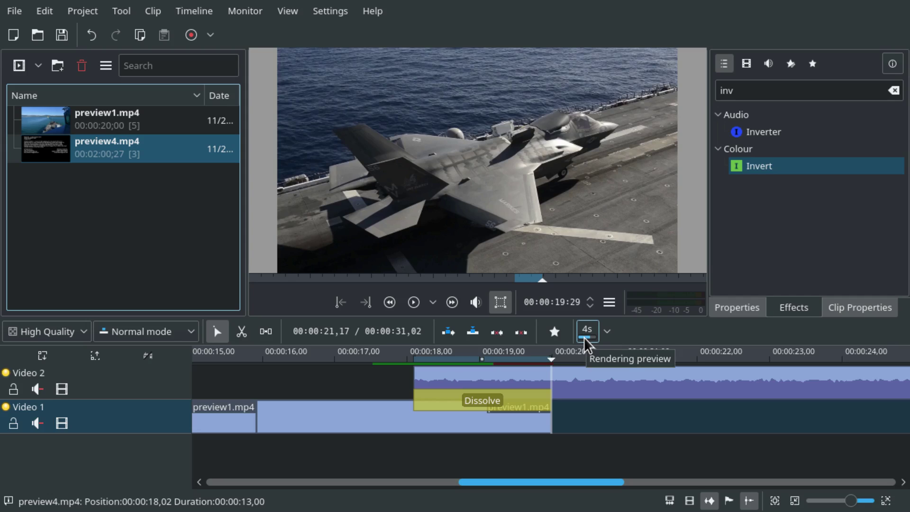
Play the rendered Dissolve from 16:27, stop it, and zoom the timeline out.
click(328, 458)
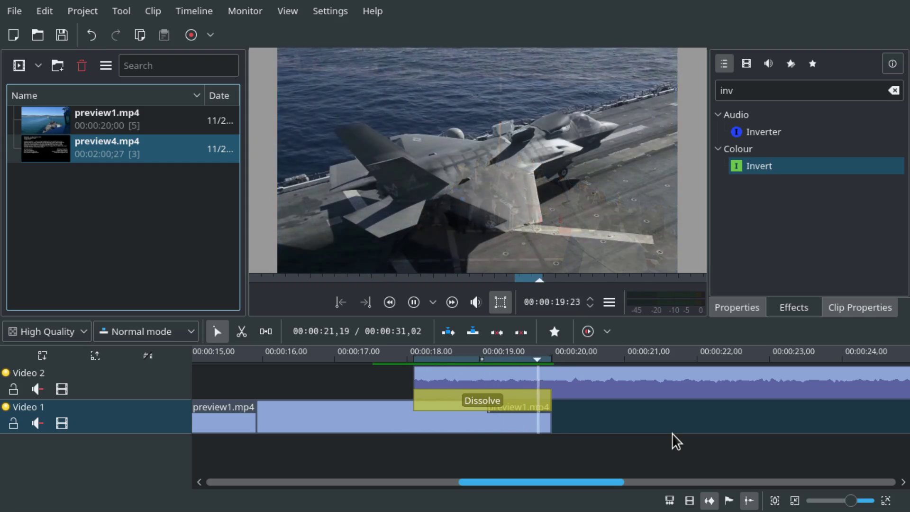
key(space)
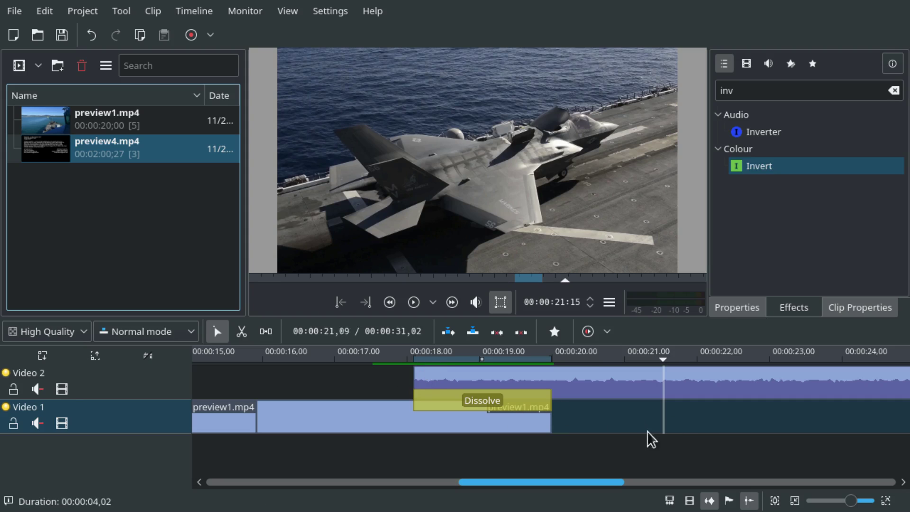
scroll(667, 419, down, 5)
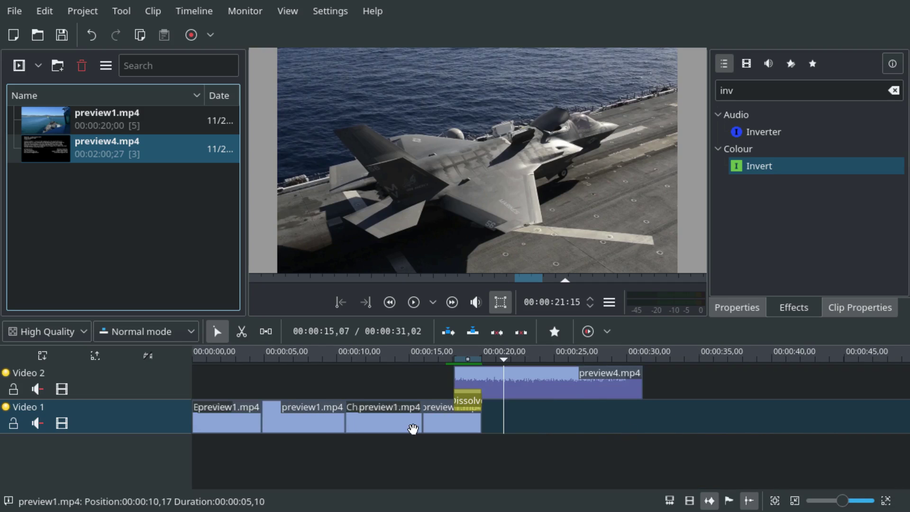
Play the timeline from near the start and stop on the charcoal clip at 12:15.
click(373, 441)
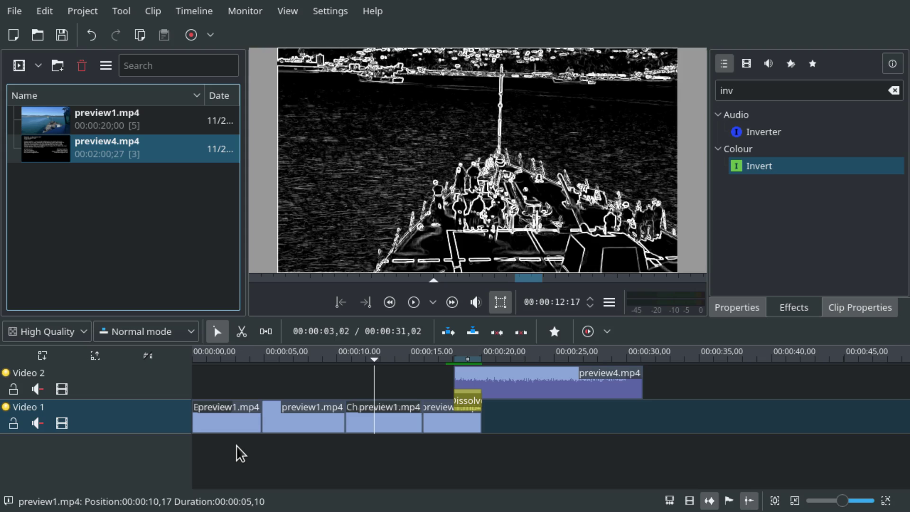
click(237, 446)
key(space)
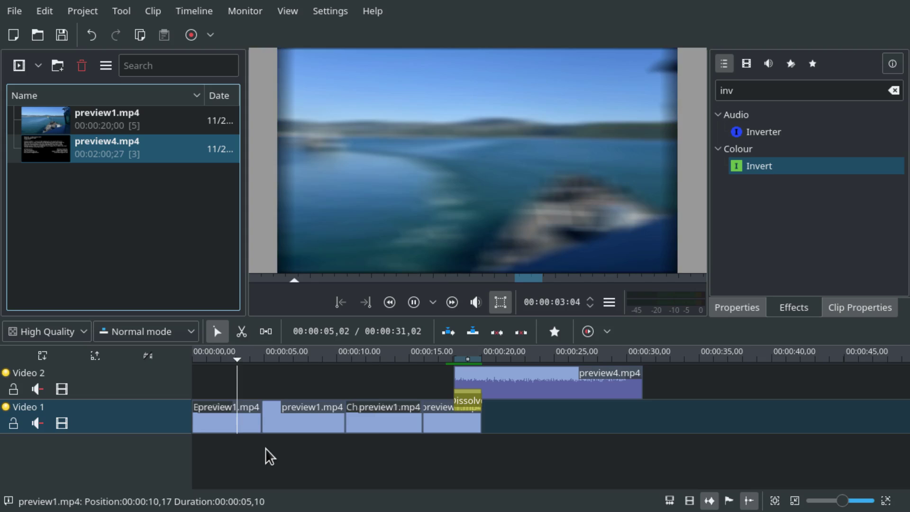
click(368, 441)
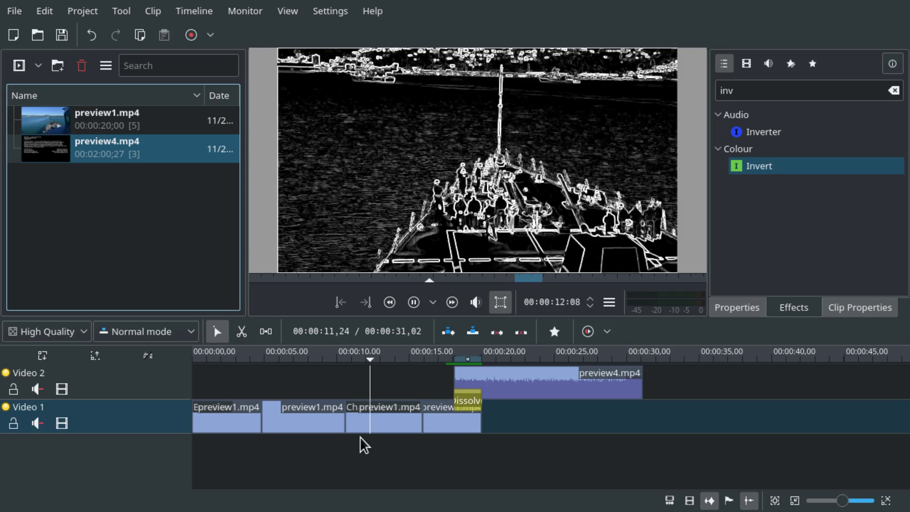
key(space)
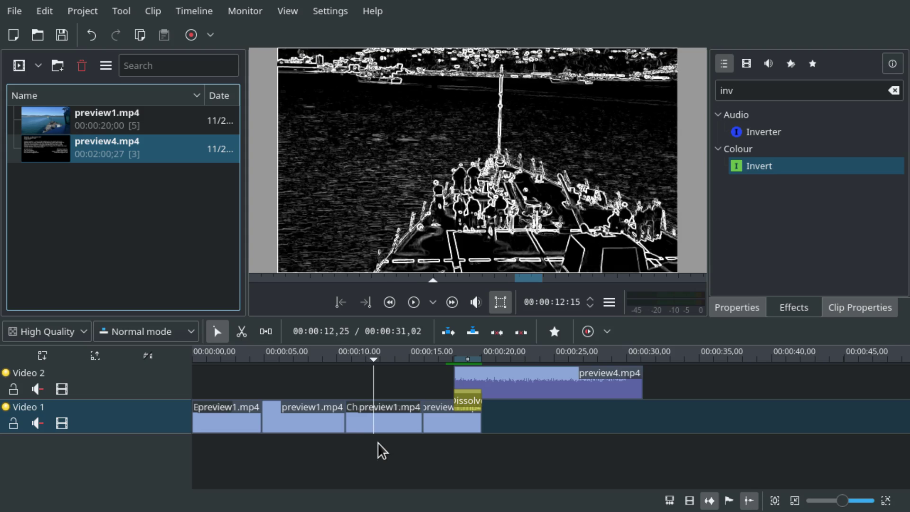
Mark a zone from 10:17 to the next clip boundary and add it as a preview zone.
key(i)
key(o)
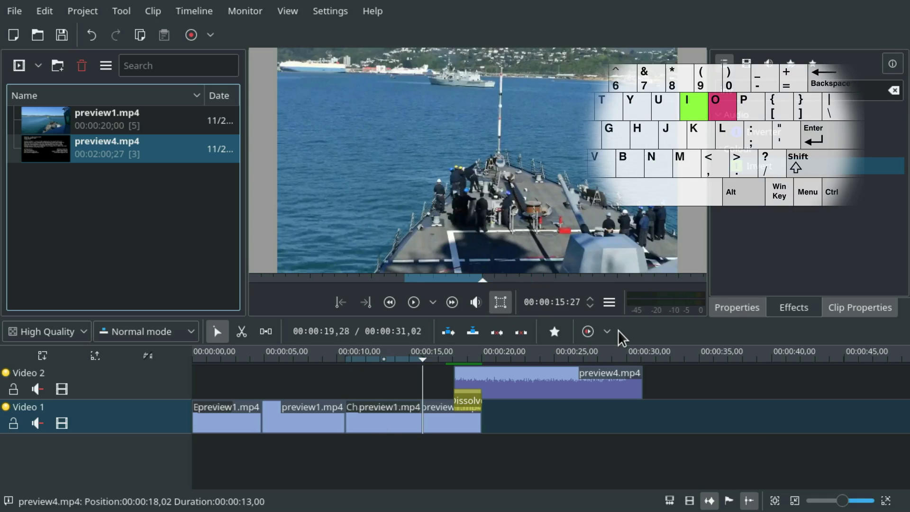
click(607, 332)
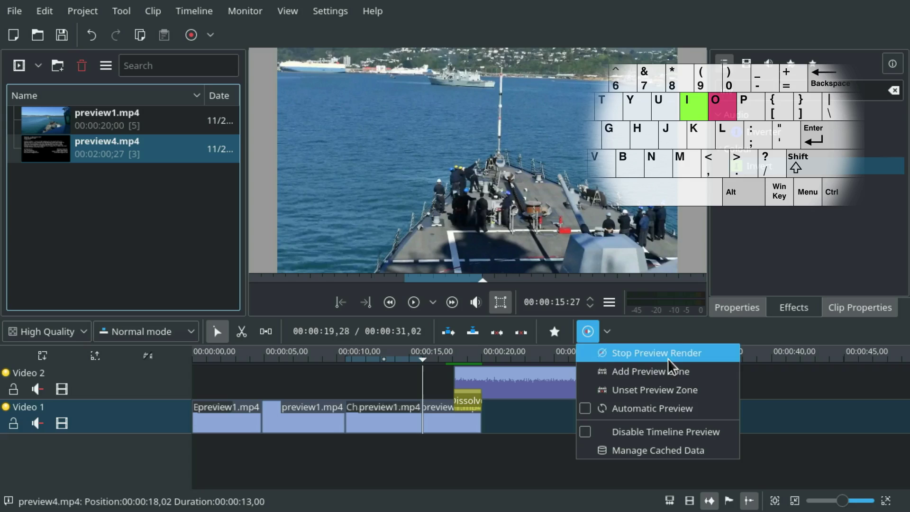
click(687, 370)
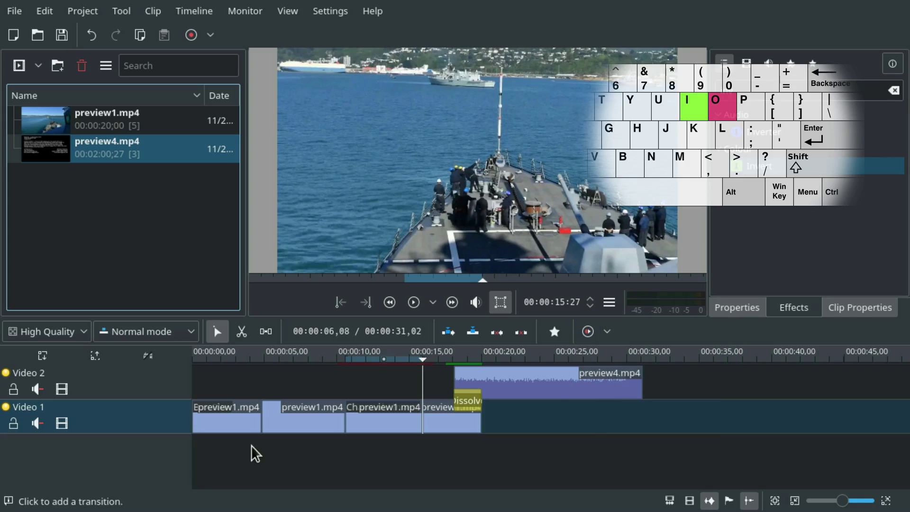
Mark a zone from 0 to about 4:24, add it to the preview, and start rendering.
click(269, 456)
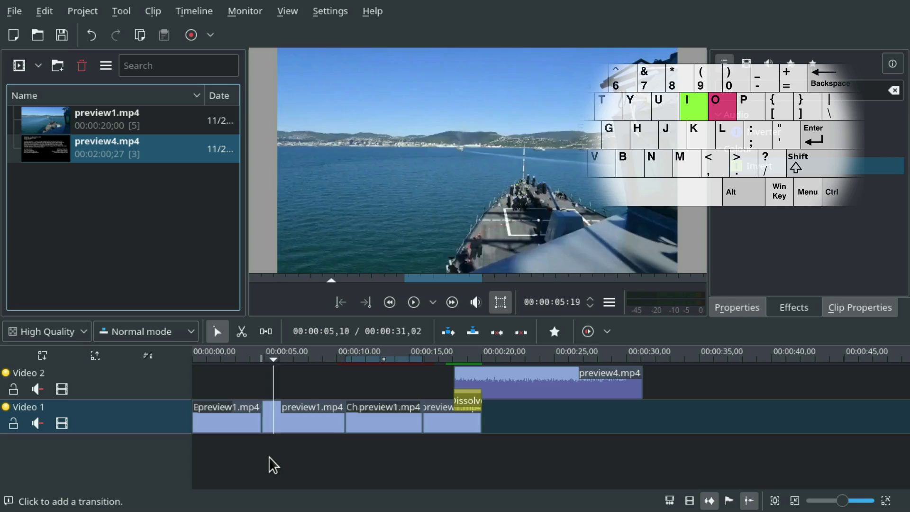
key(Home)
key(i)
key(shift+o)
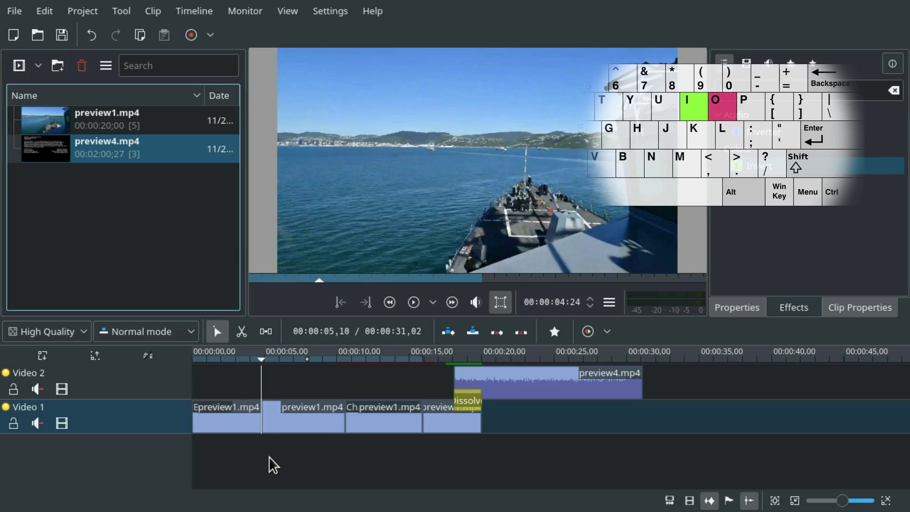
click(194, 11)
mouse_move(361, 88)
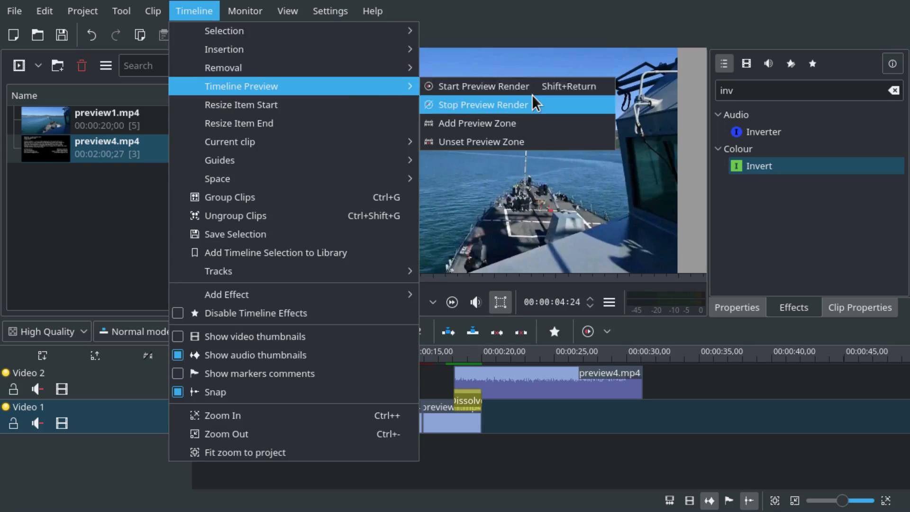
click(477, 123)
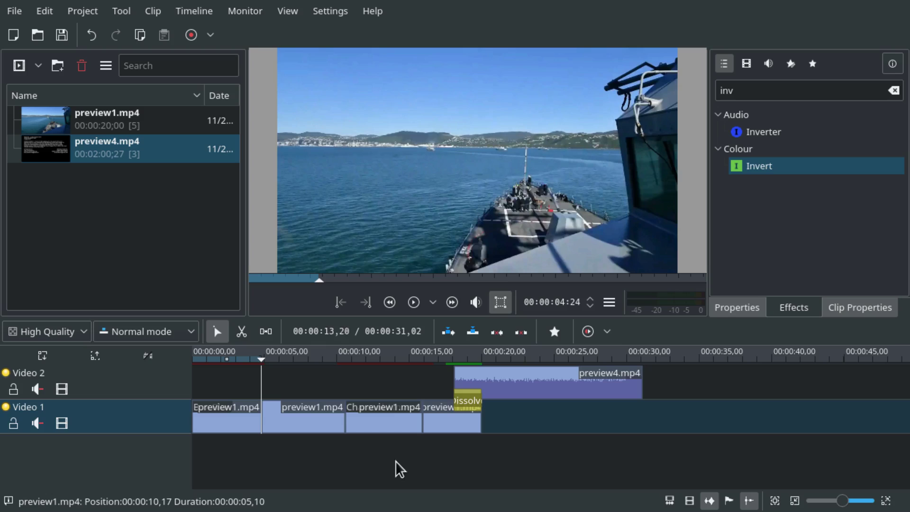
click(442, 446)
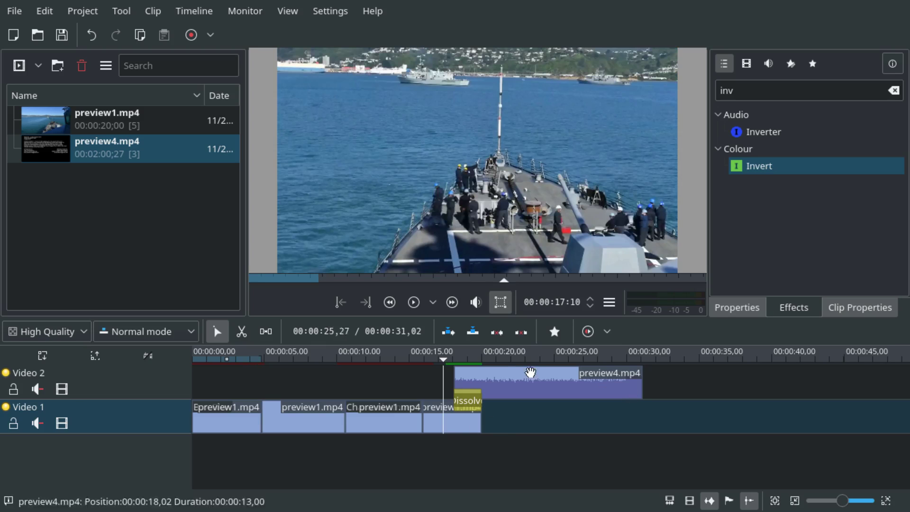
click(588, 332)
click(610, 333)
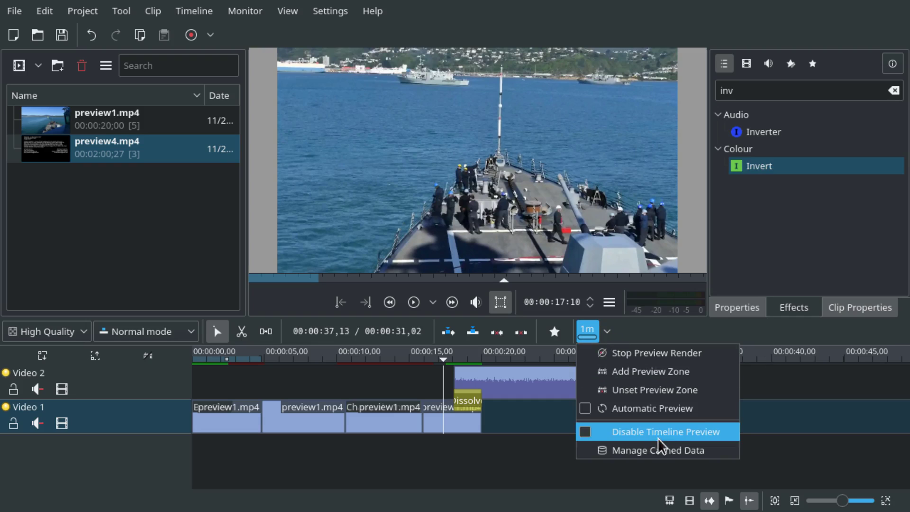
click(678, 443)
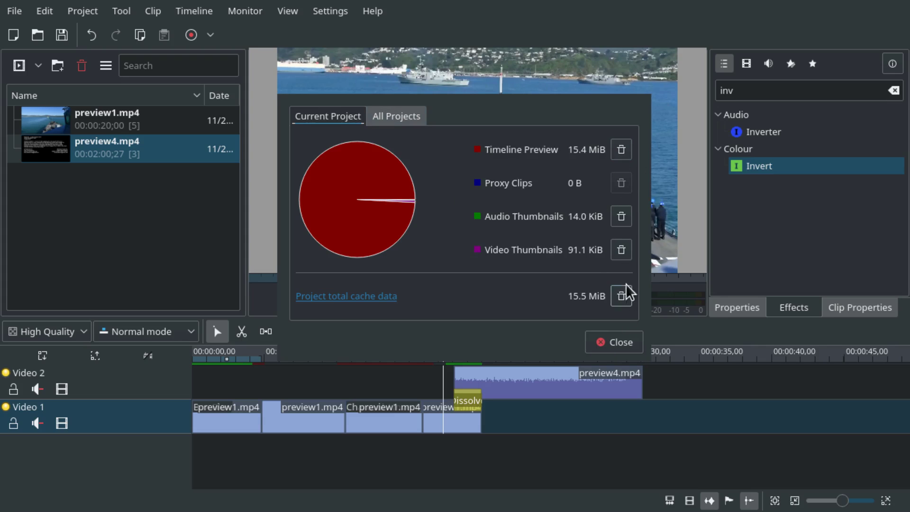
click(409, 118)
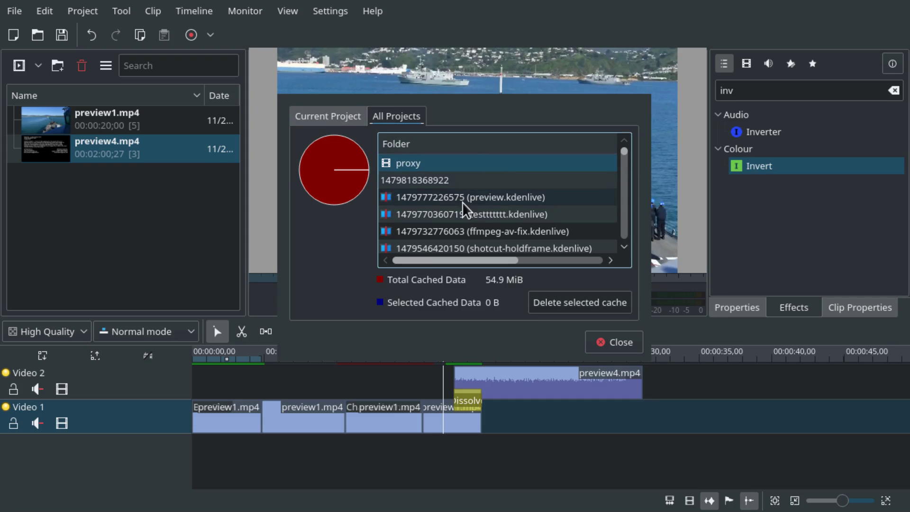
click(513, 211)
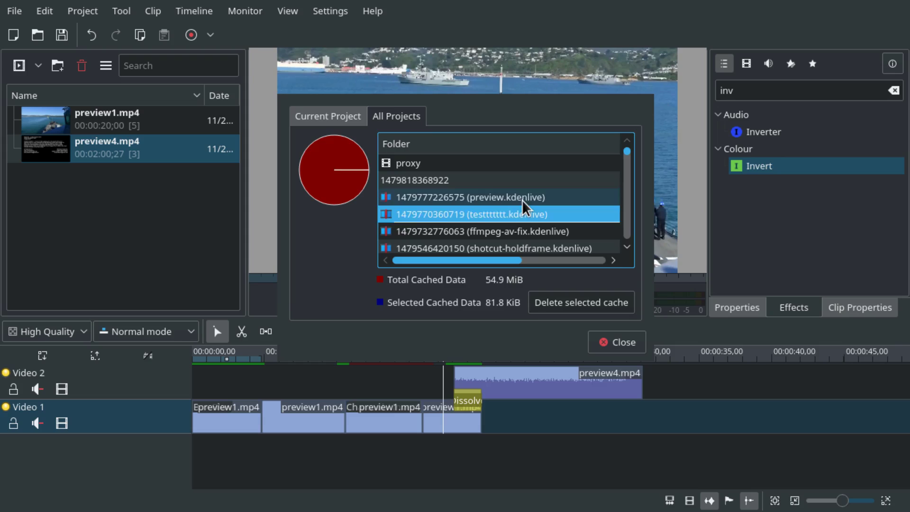
click(521, 200)
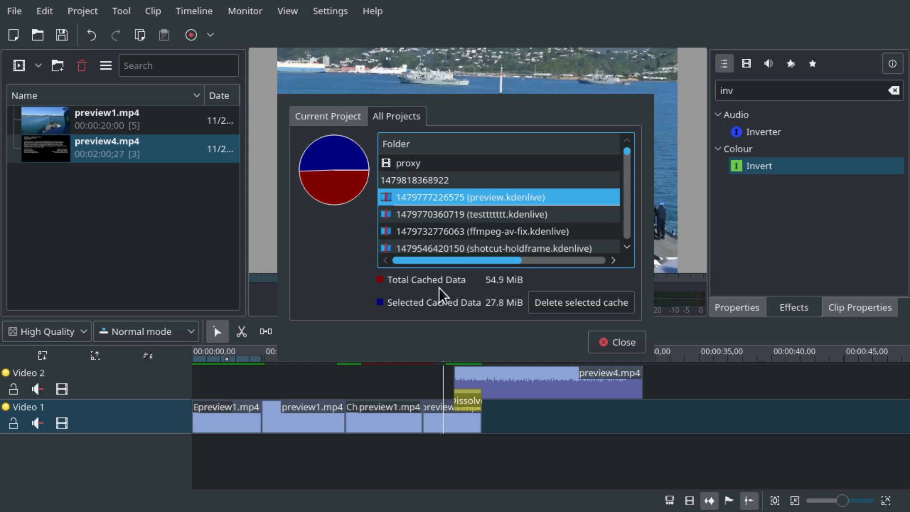
click(476, 215)
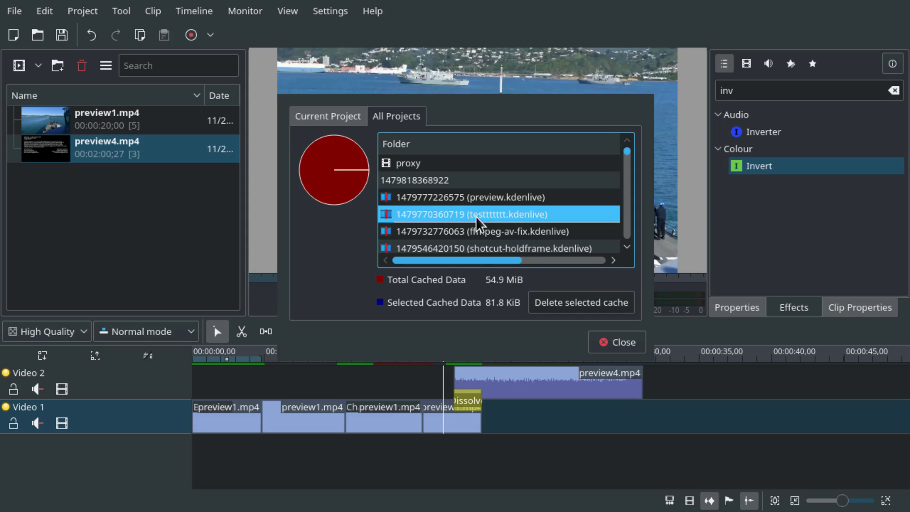
click(487, 231)
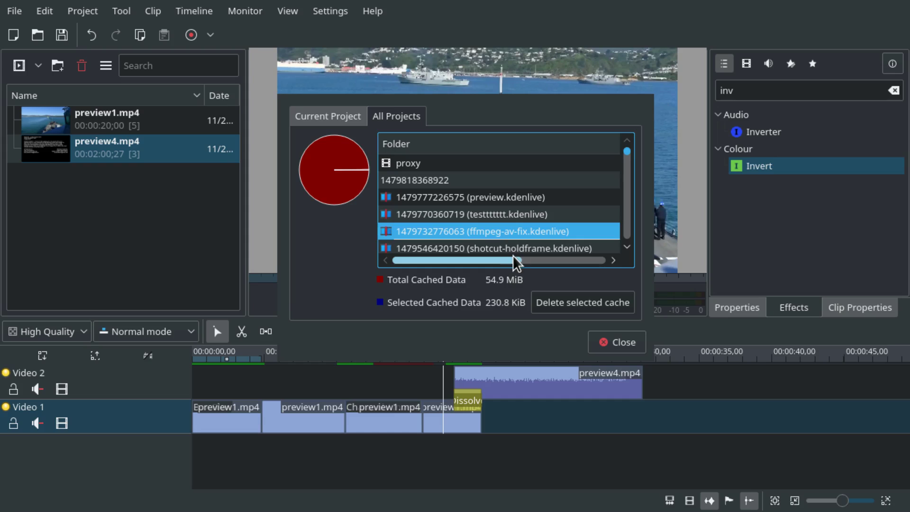
click(513, 248)
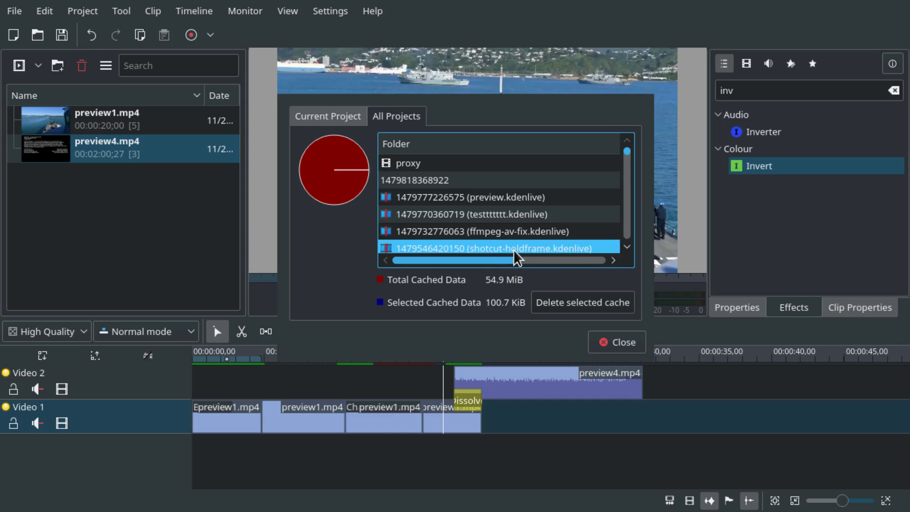
click(337, 116)
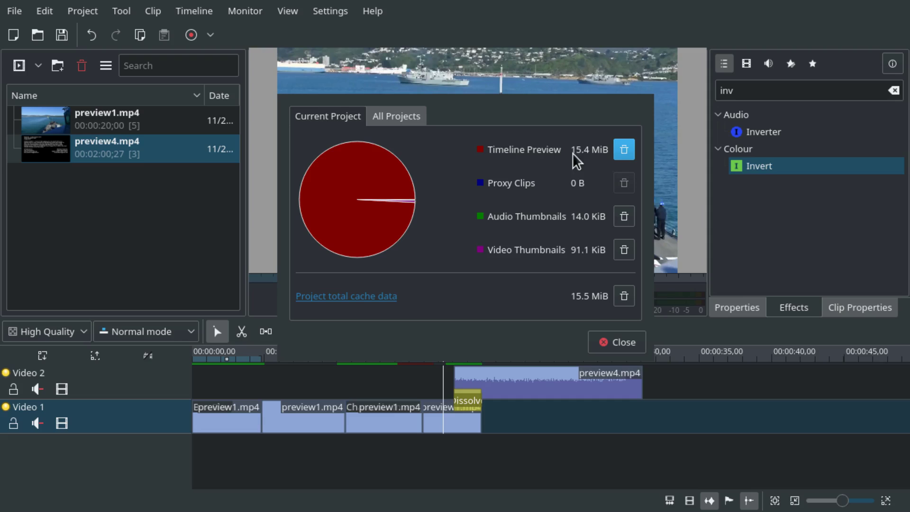
click(616, 150)
click(640, 345)
click(386, 445)
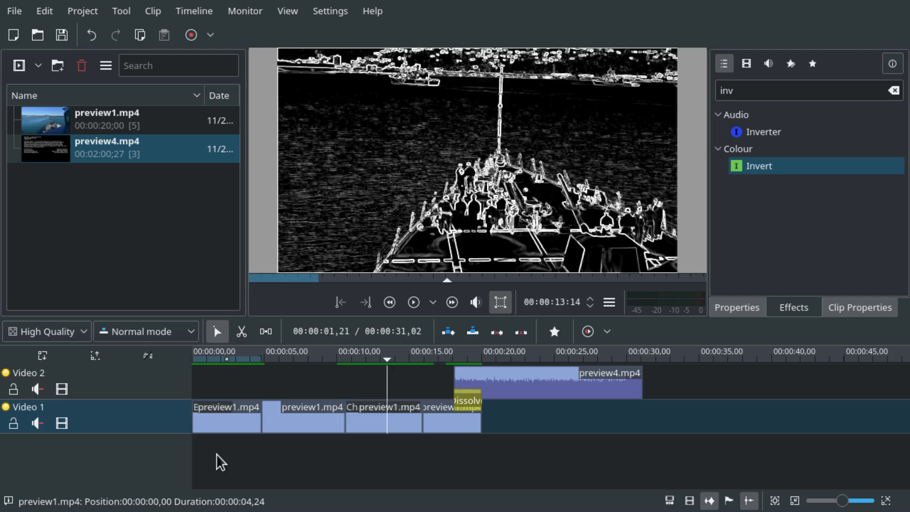
key(Home)
key(space)
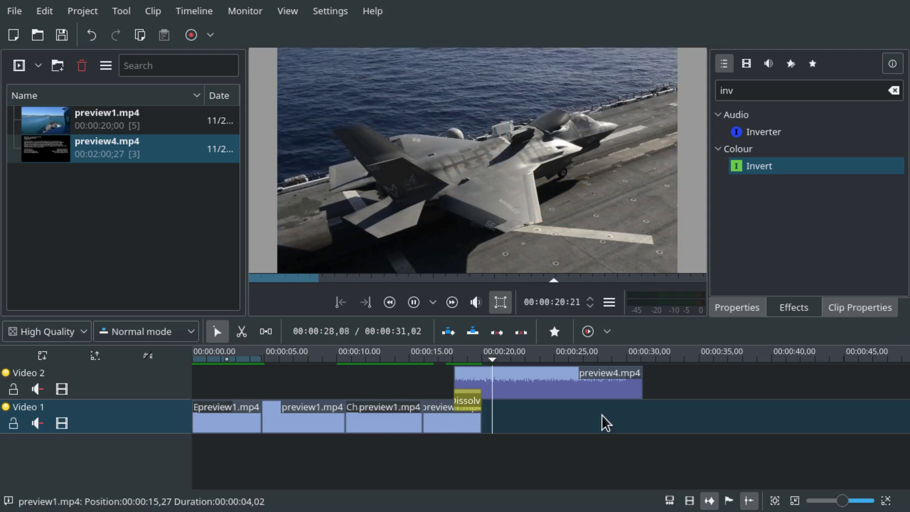
key(space)
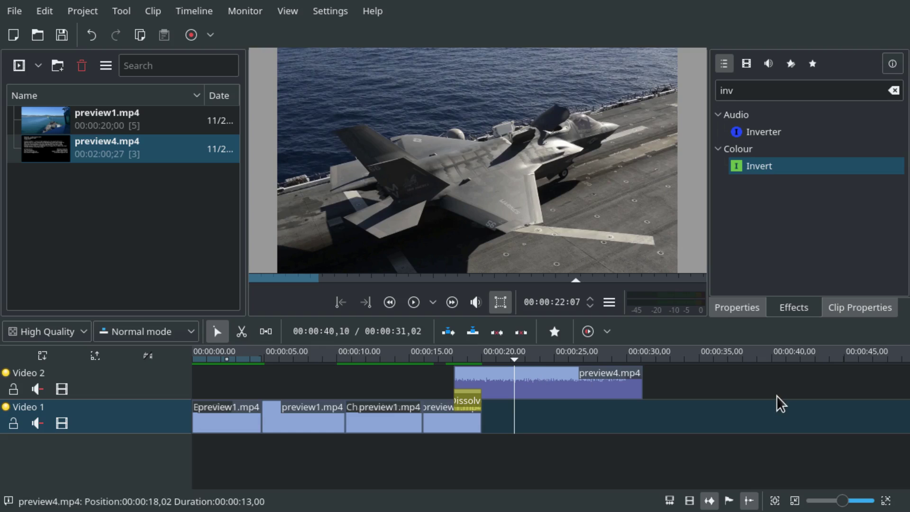
Search effects for 'char' and apply Charcoal to the preview4.mp4 clip.
click(735, 312)
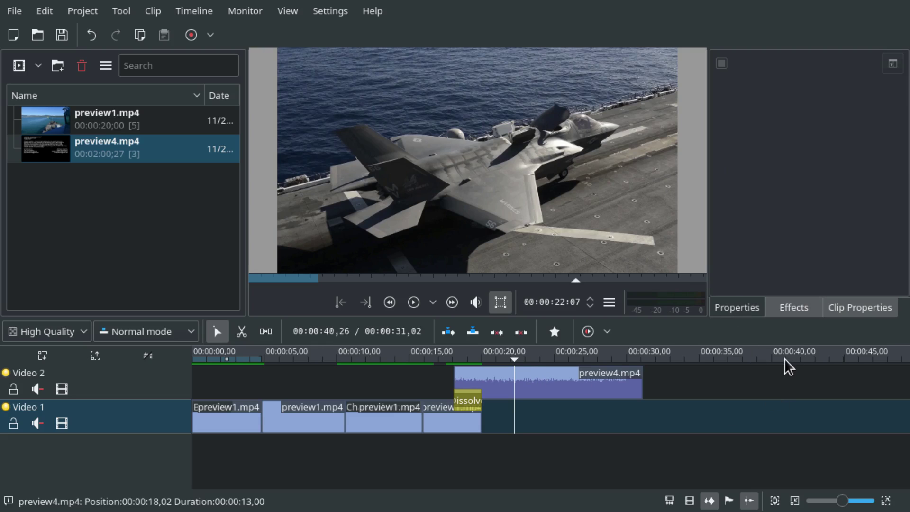
click(786, 311)
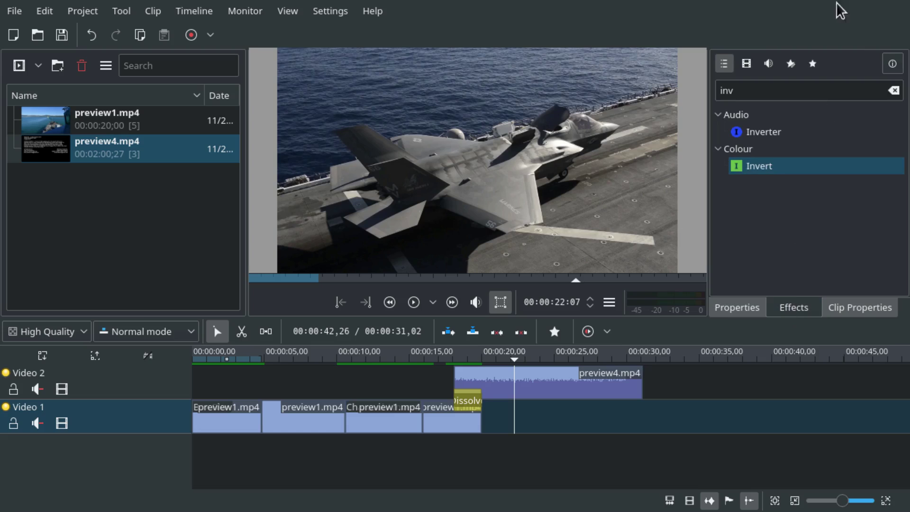
double_click(827, 88)
text(char)
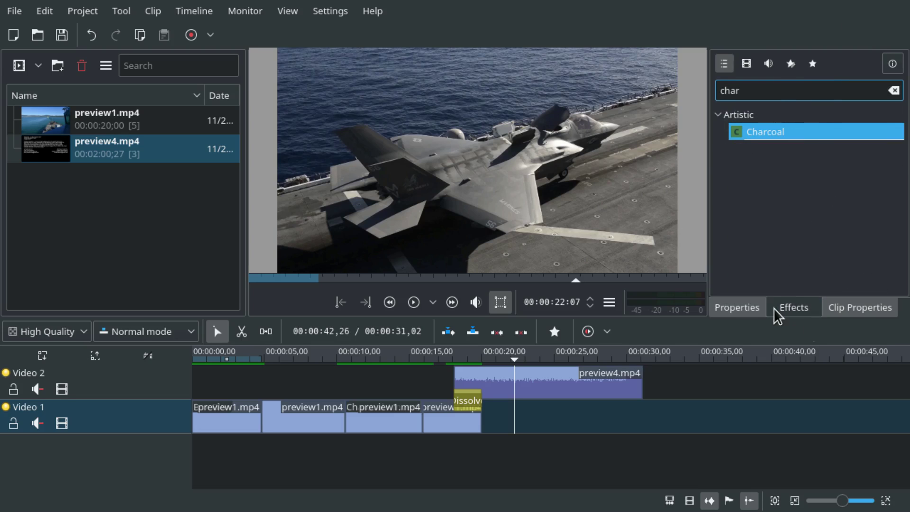
drag(784, 138, 540, 383)
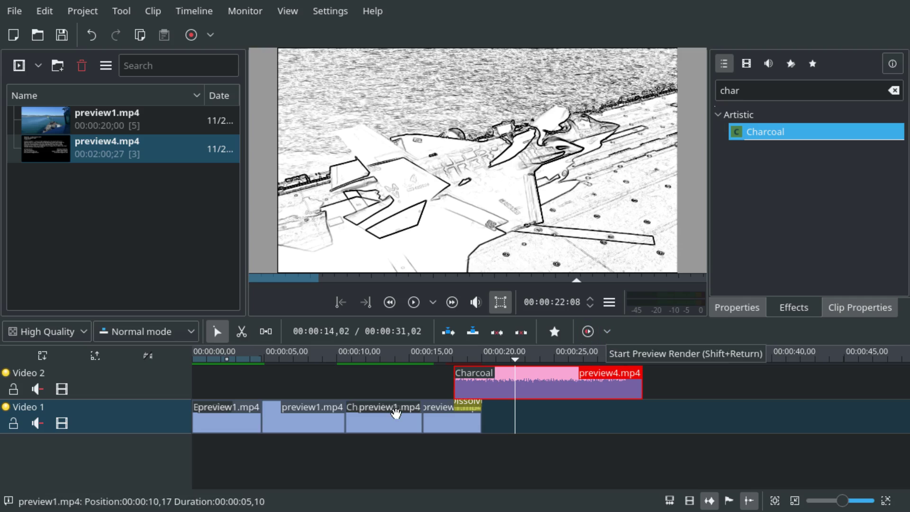
Select the last two preview1 pieces and preview4.mp4 and shift them slightly later.
click(563, 425)
drag(580, 463, 385, 367)
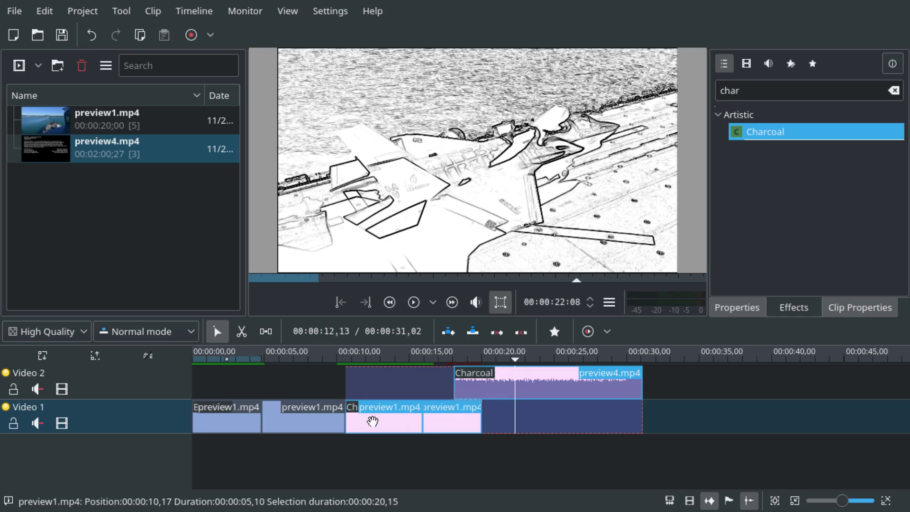
mouse_move(373, 419)
mouse_down()
mouse_move(394, 419)
mouse_move(346, 420)
mouse_move(356, 420)
mouse_up()
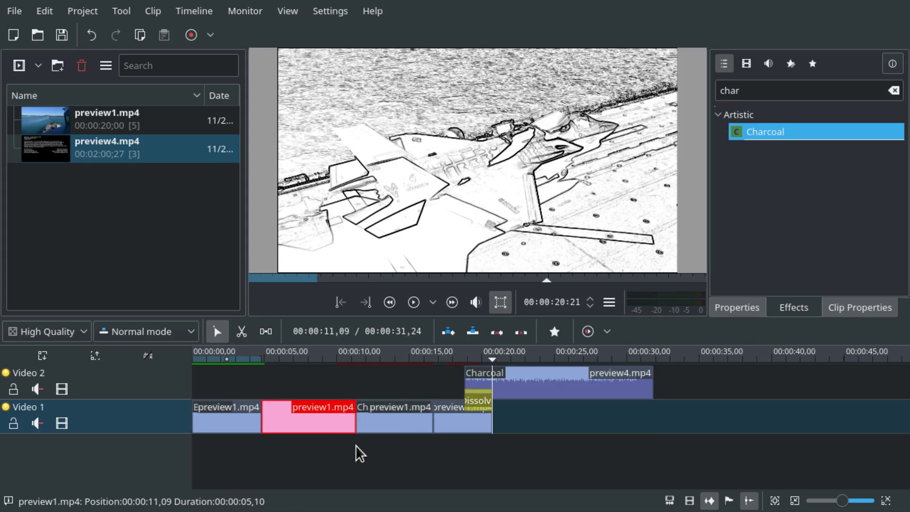
Set the playhead near 11 seconds and unset the existing preview zone.
click(356, 445)
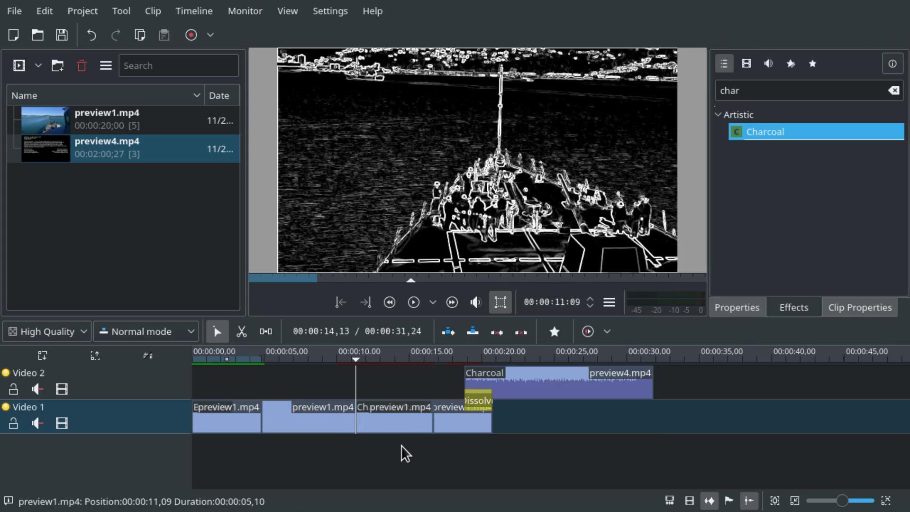
scroll(401, 445, up, 2)
scroll(401, 444, down, 2)
scroll(419, 447, up, 2)
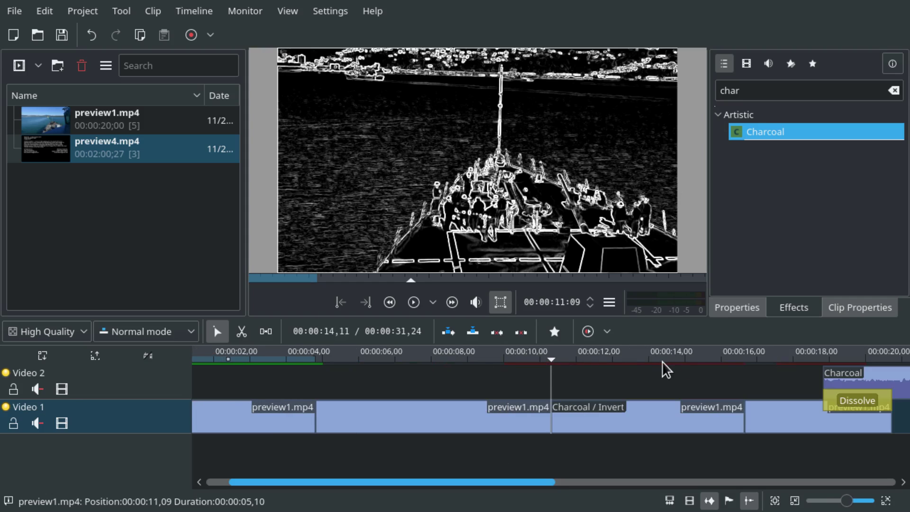
key(alt)
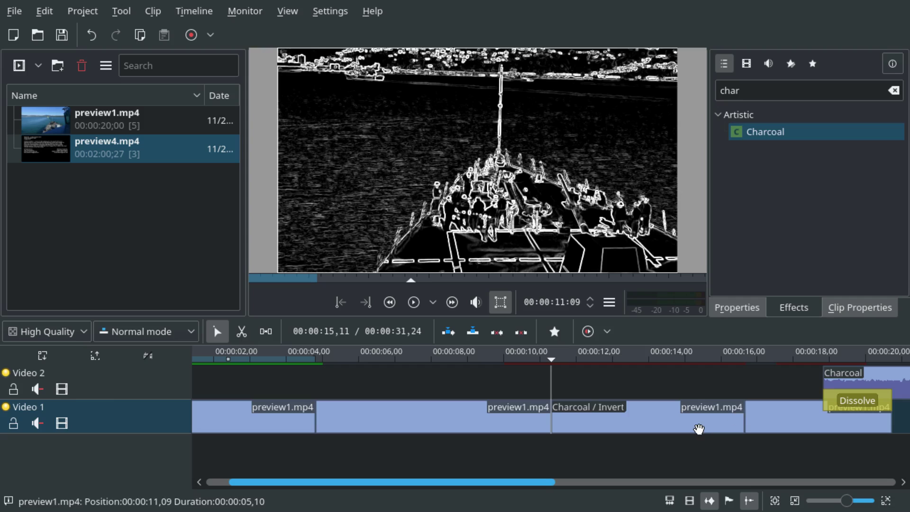
key(alt+Right)
key(alt+Left)
scroll(550, 374, down, 1)
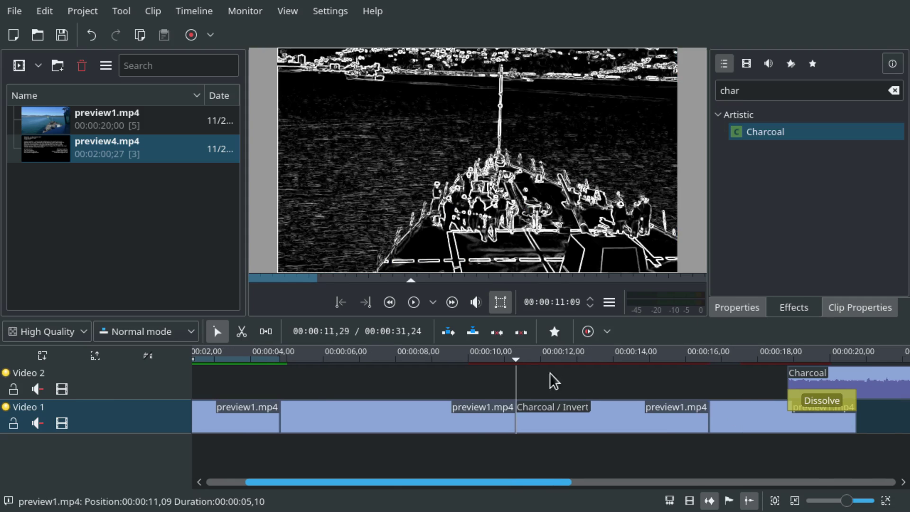
click(608, 330)
click(678, 396)
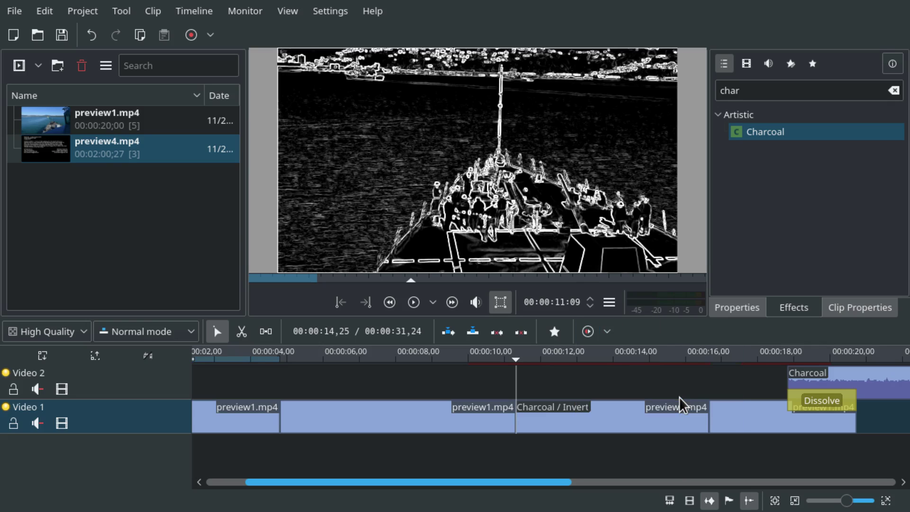
scroll(337, 401, up, 2)
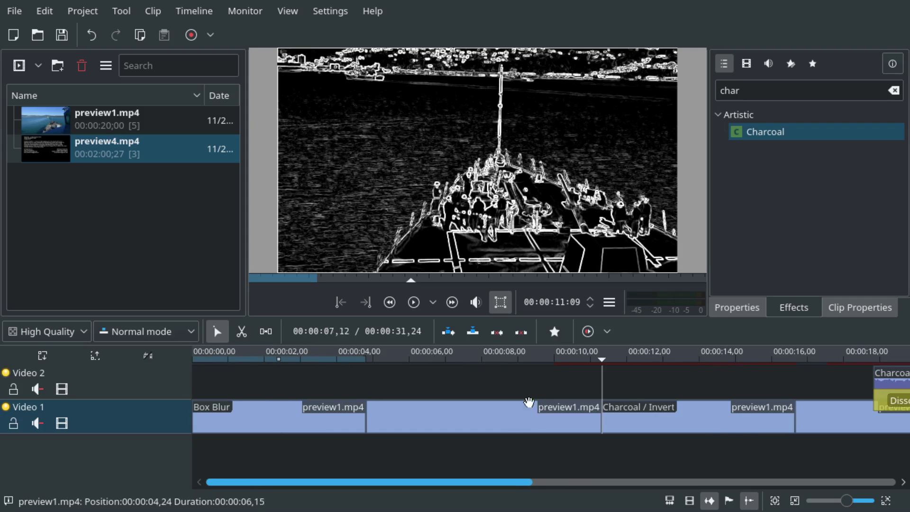
Add a new preview zone and mark a first zone from 00:00:10,00 to 00:00:16,19.
click(608, 332)
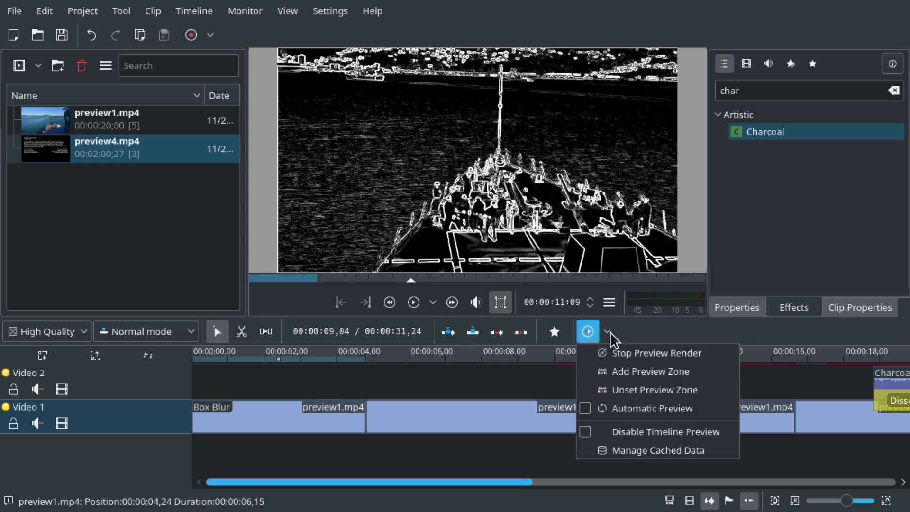
click(643, 372)
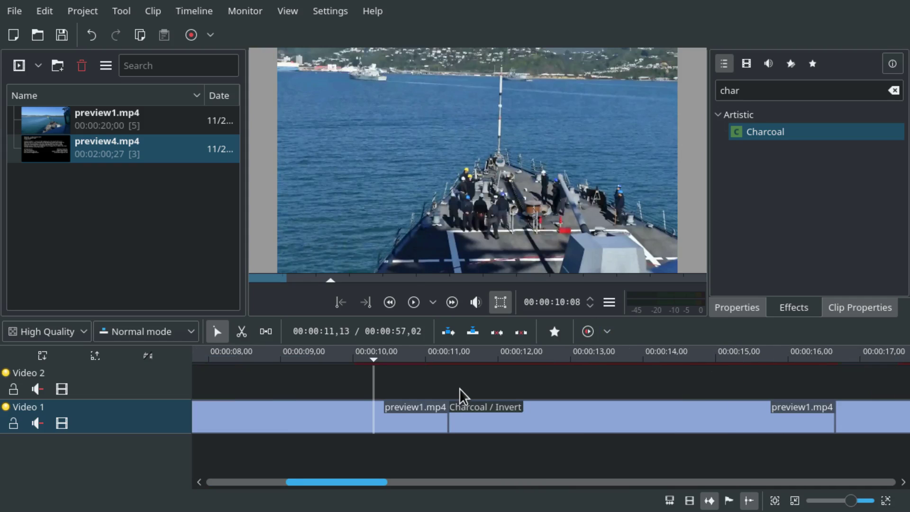
click(357, 379)
key(i)
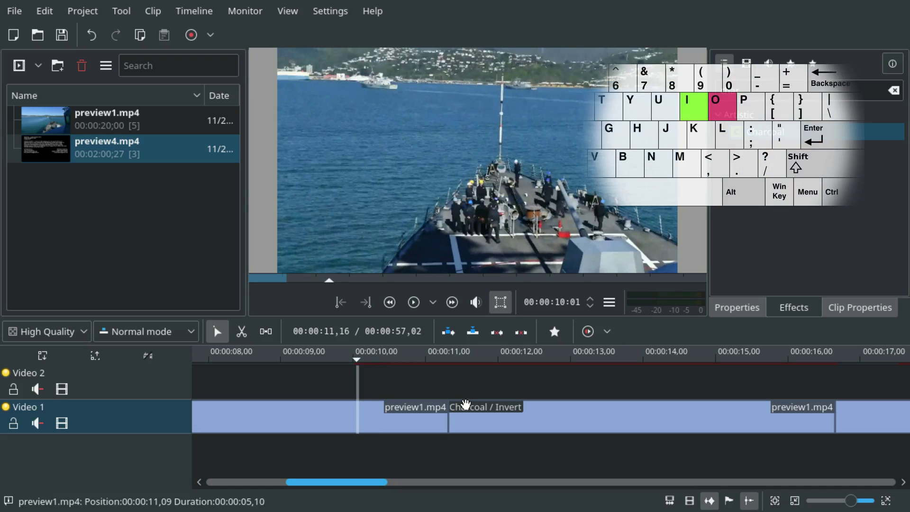
scroll(534, 416, up, 5)
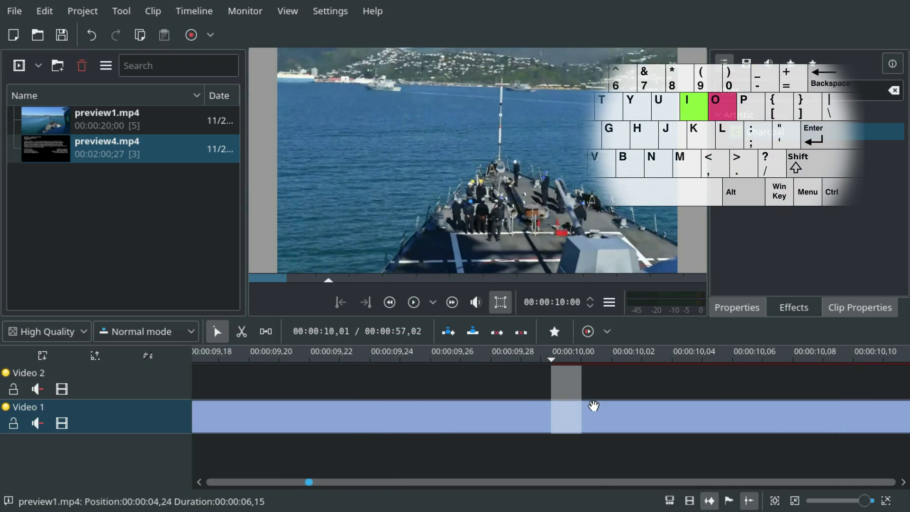
key(i)
scroll(544, 402, down, 5)
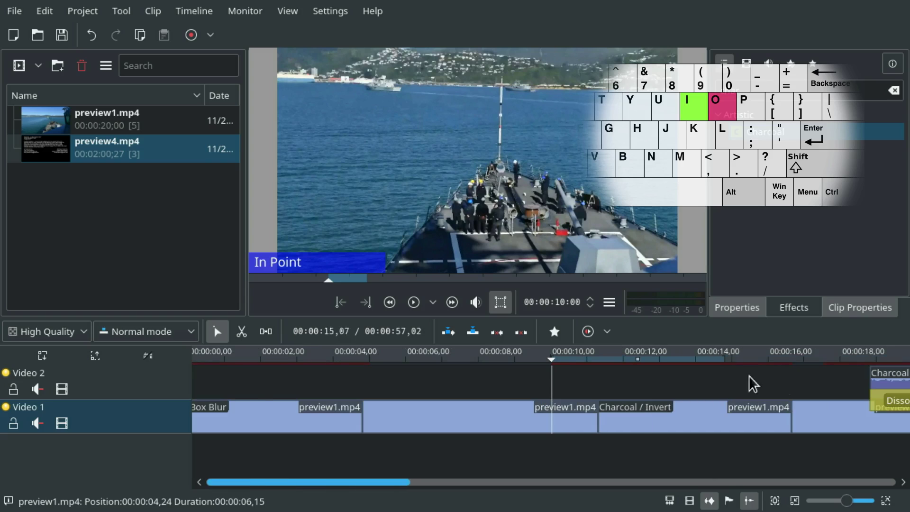
click(792, 374)
scroll(791, 375, up, 5)
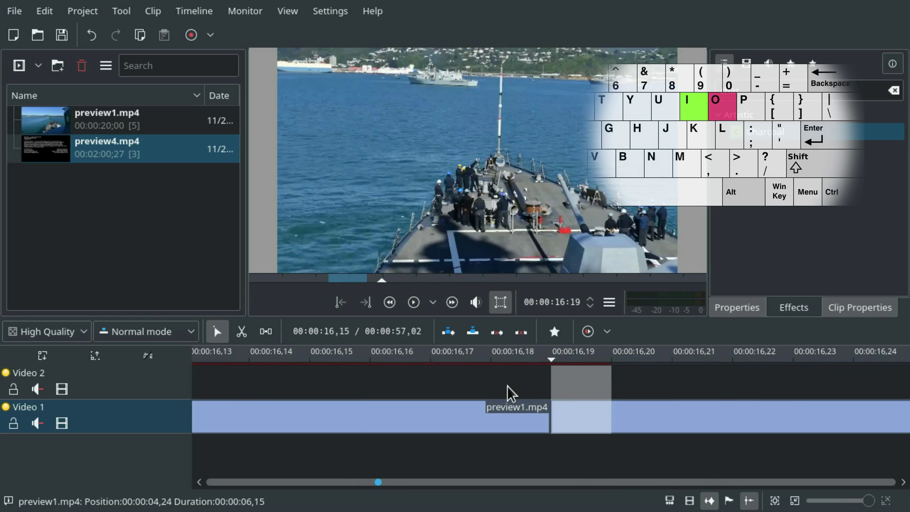
key(o)
scroll(603, 378, down, 5)
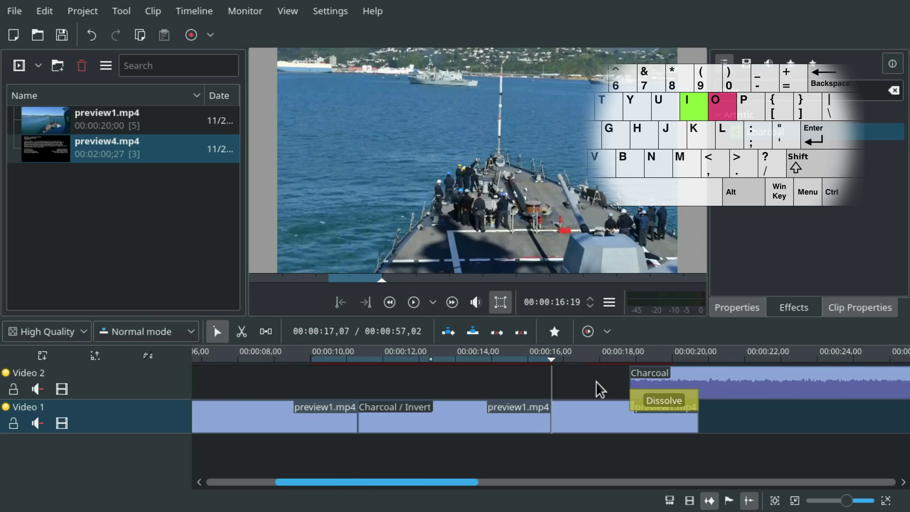
Refine the zone to 11:09 through the Charcoal / Invert clip's end at 16:18.
click(606, 330)
click(706, 385)
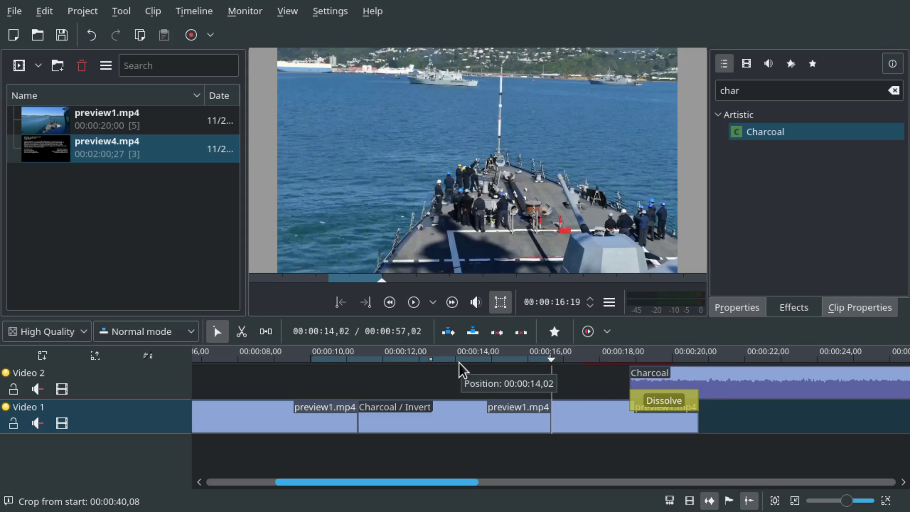
key(alt+Left)
key(alt+Left)
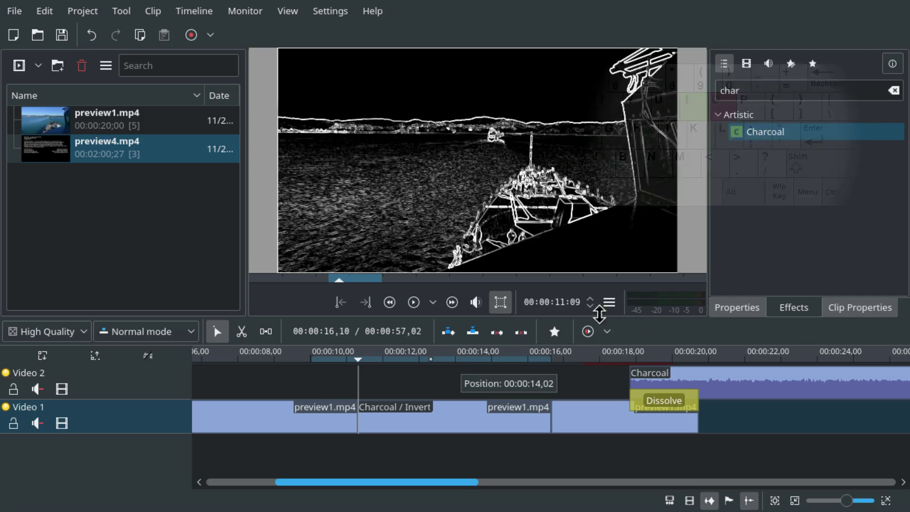
click(605, 331)
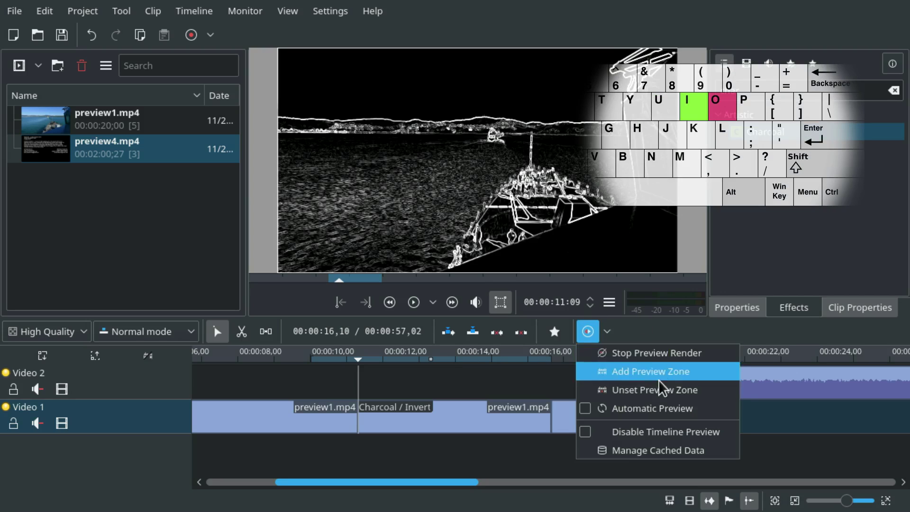
click(650, 324)
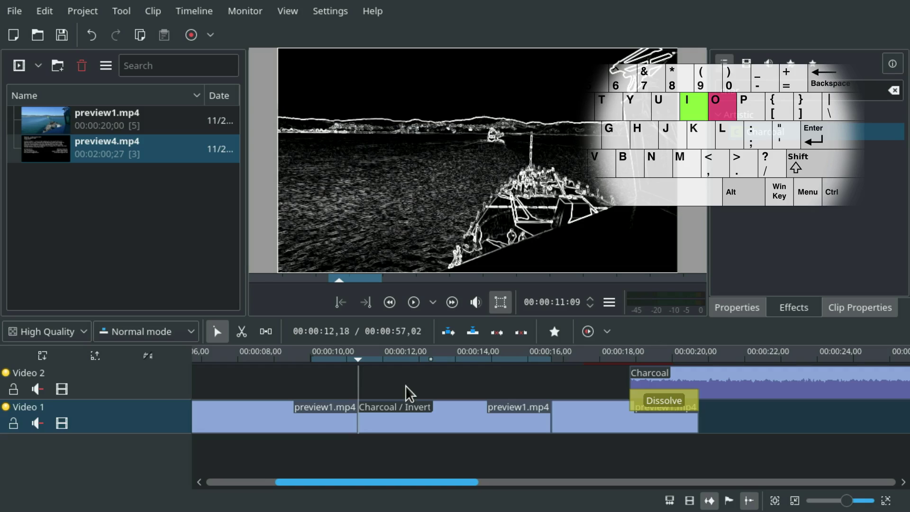
key(i)
key(alt+Right)
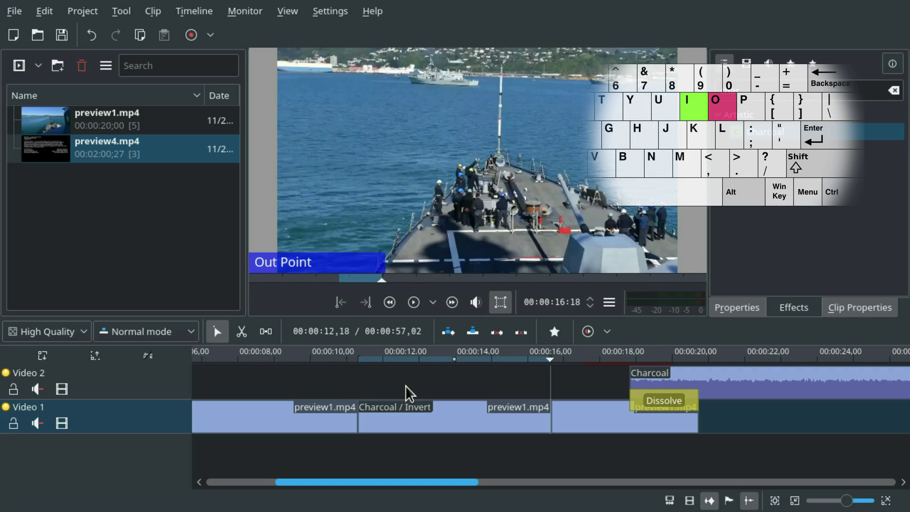
click(607, 331)
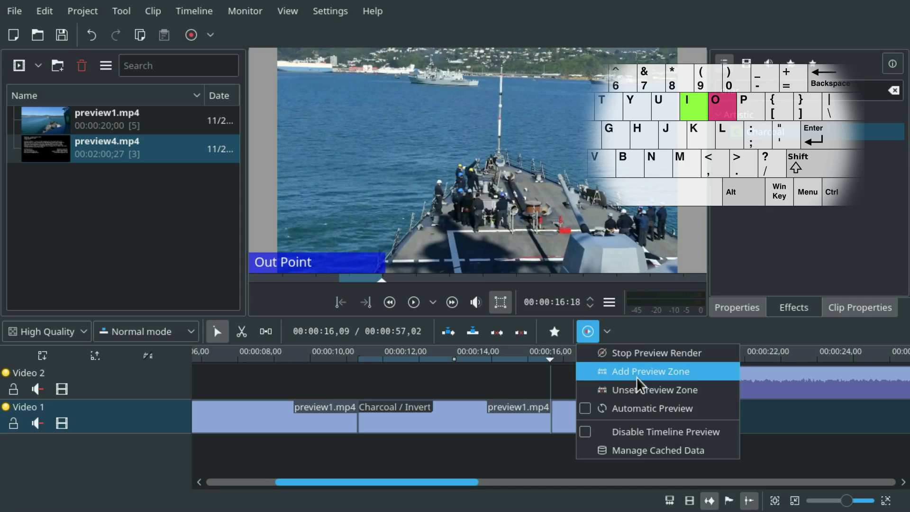
click(622, 319)
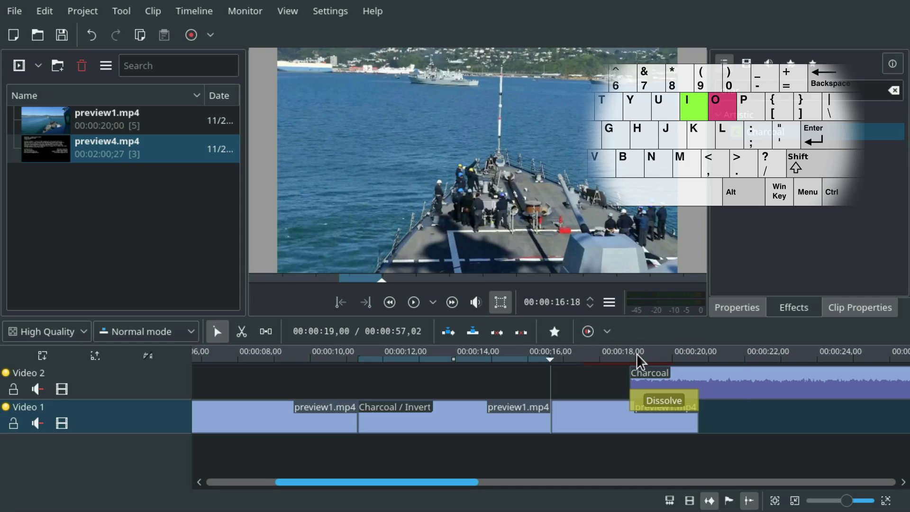
click(604, 333)
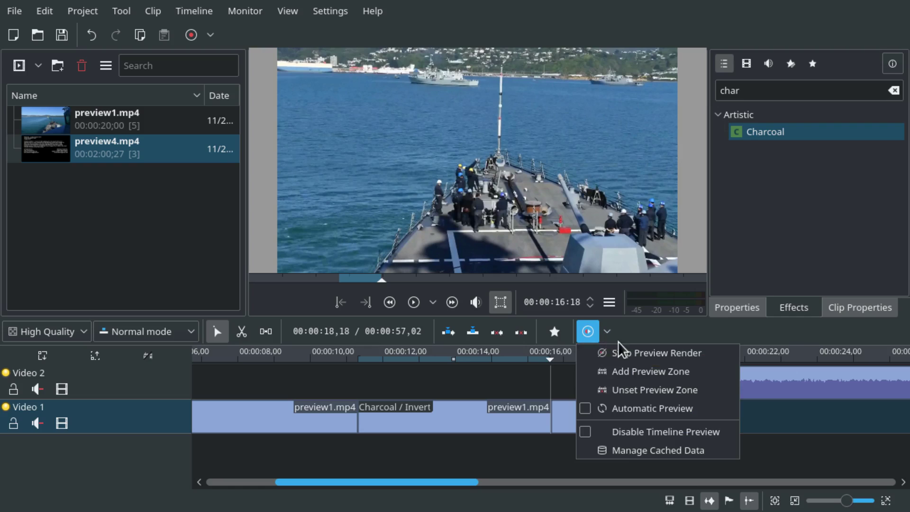
Turn the marked Charcoal / Invert zone into a preview zone.
click(682, 372)
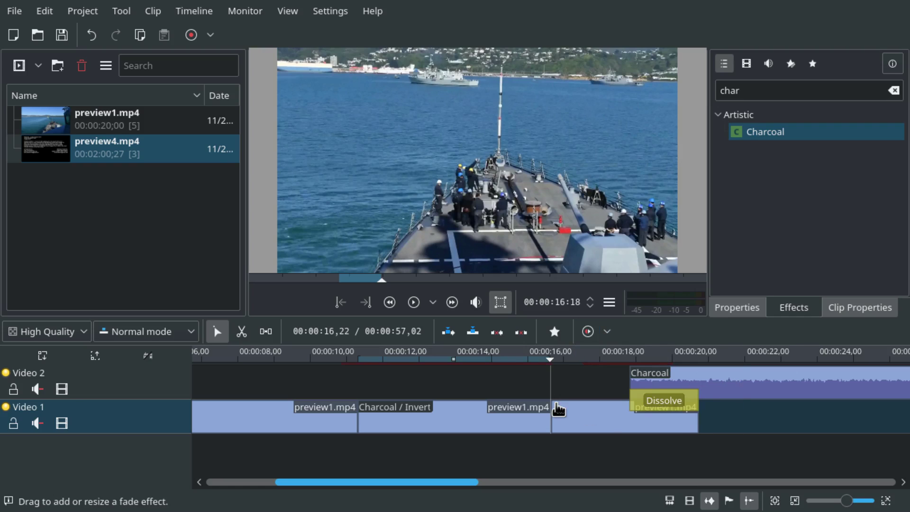
scroll(547, 380, up, 3)
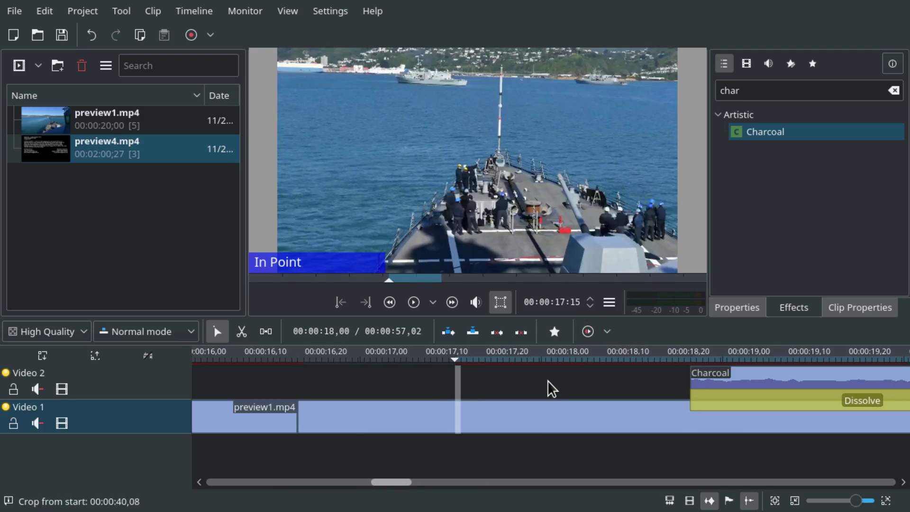
scroll(548, 380, right, 3)
scroll(547, 380, down, 2)
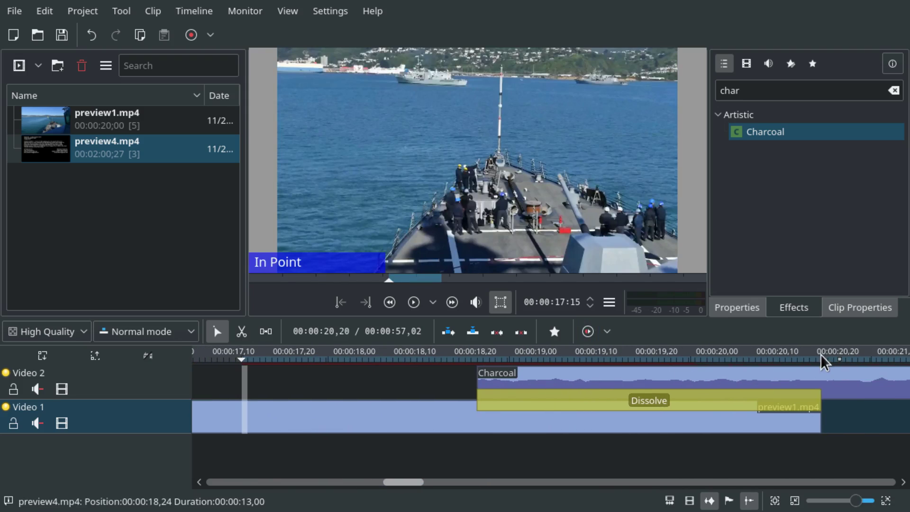
Clear the preview zone at the Dissolve clip's end from the preview-render options.
key(End)
key(ctrl+minus)
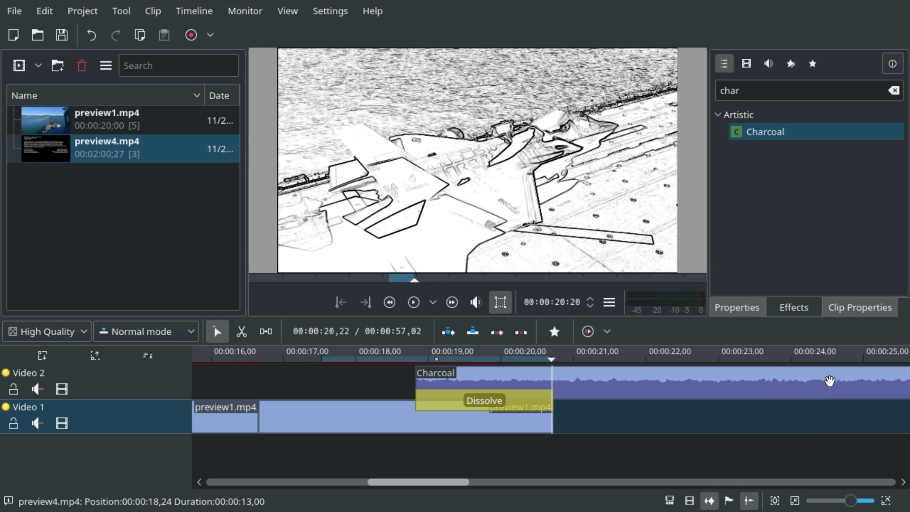
click(611, 331)
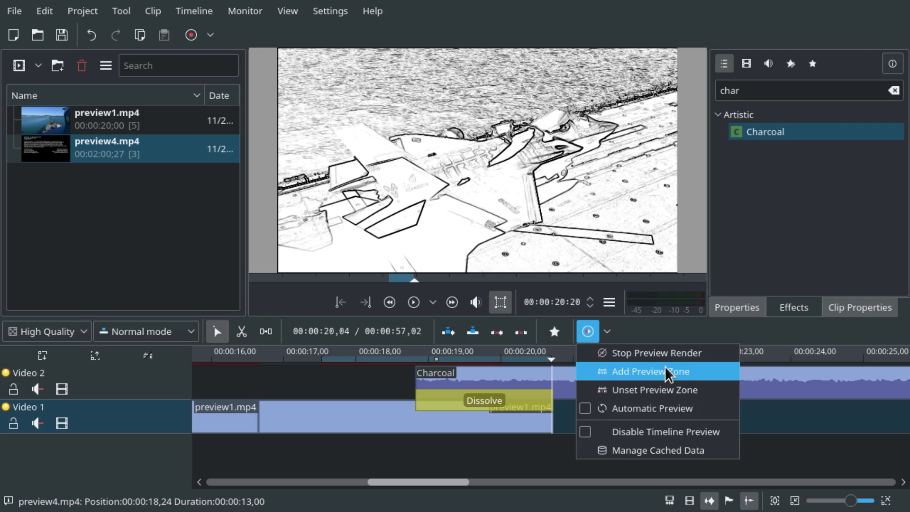
click(655, 390)
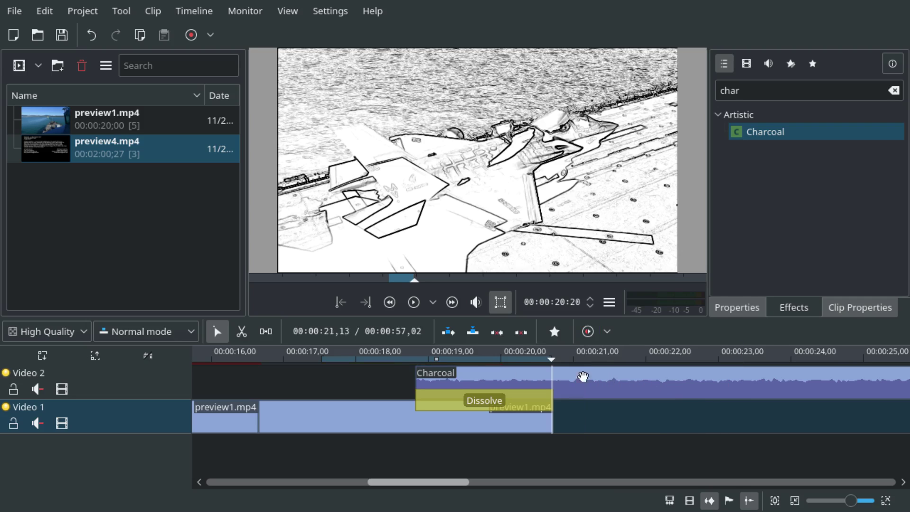
Set the zone start at the Charcoal clip's start and nudge past the zone end at 20:19.
click(413, 366)
key(i)
key(shift+o)
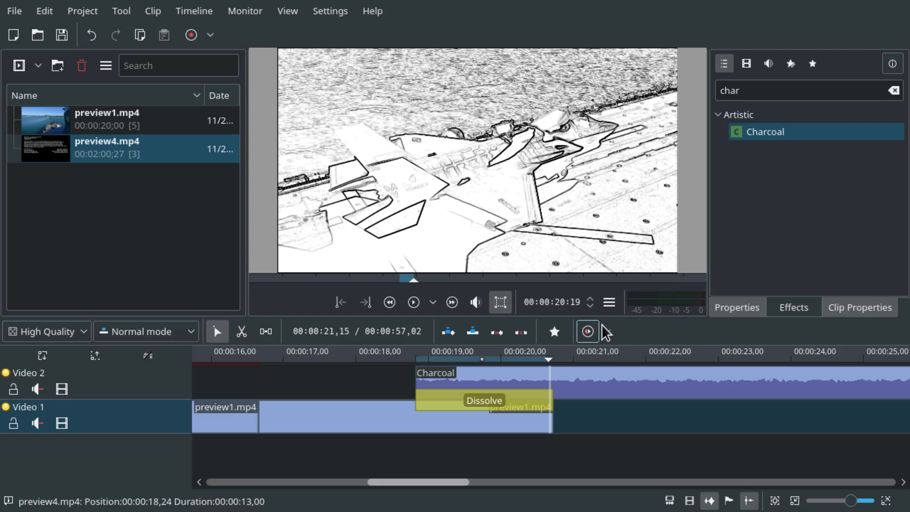
key(alt)
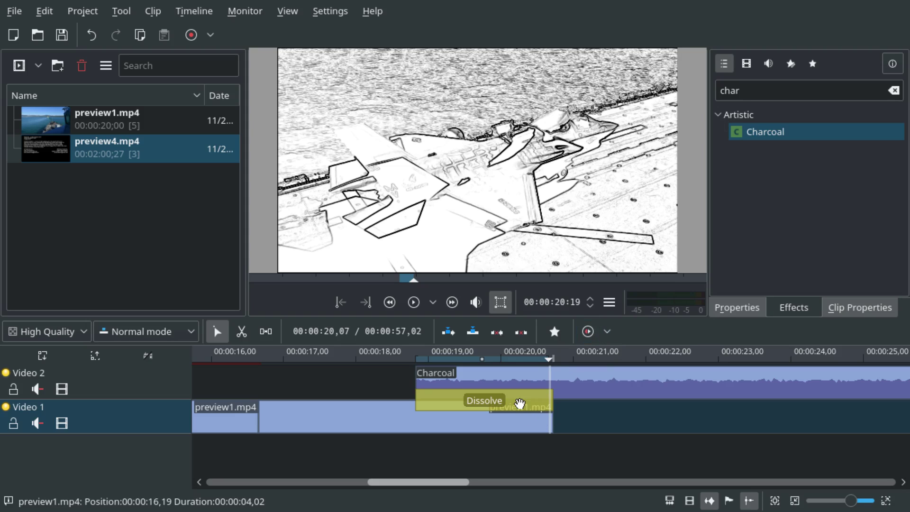
key(Right)
key(Right)
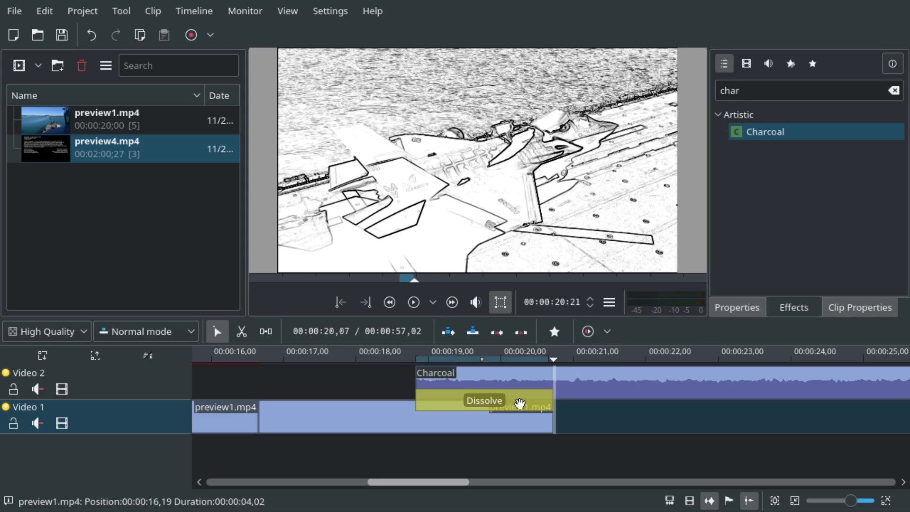
Render the Dissolve section as a preview zone, then play the timeline from 00:00:10,22.
click(607, 331)
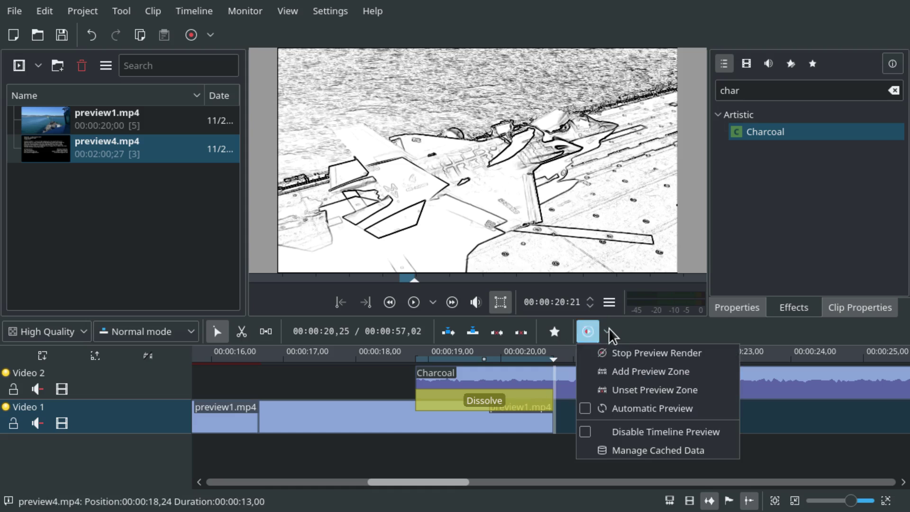
click(667, 368)
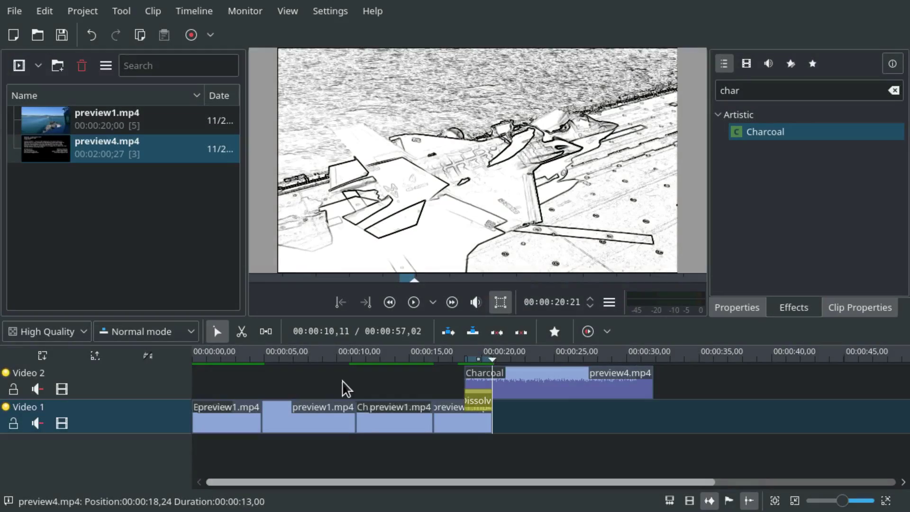
click(347, 378)
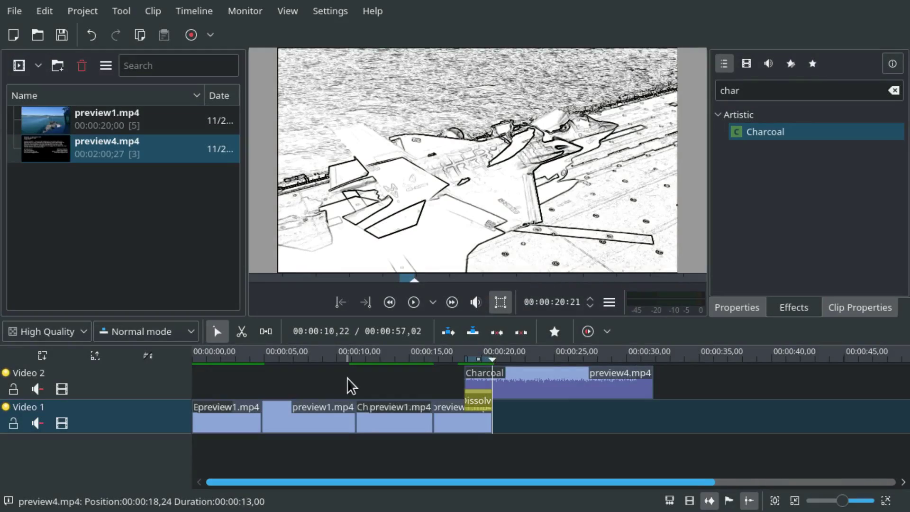
key(space)
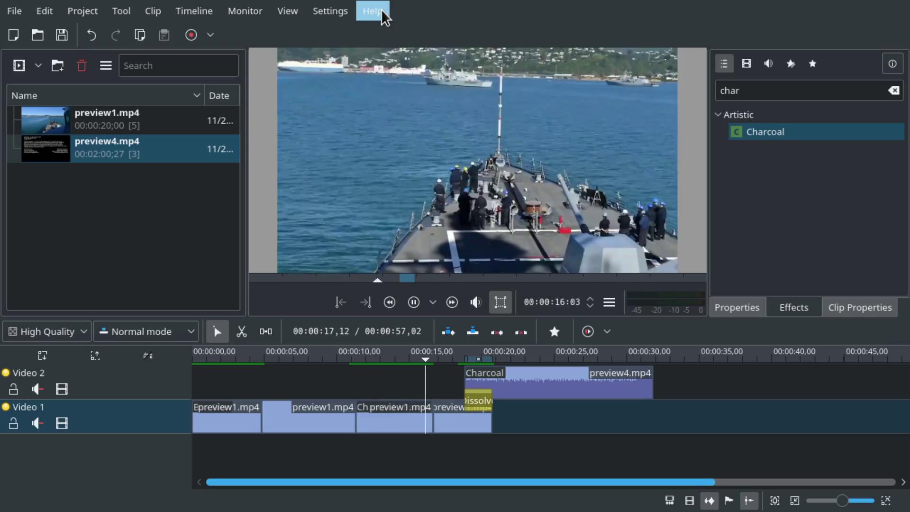
click(379, 10)
click(449, 120)
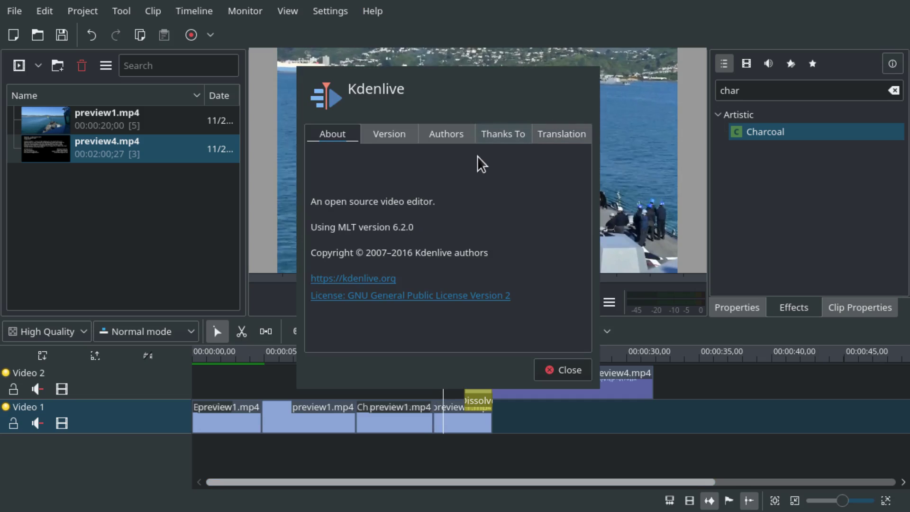
click(382, 133)
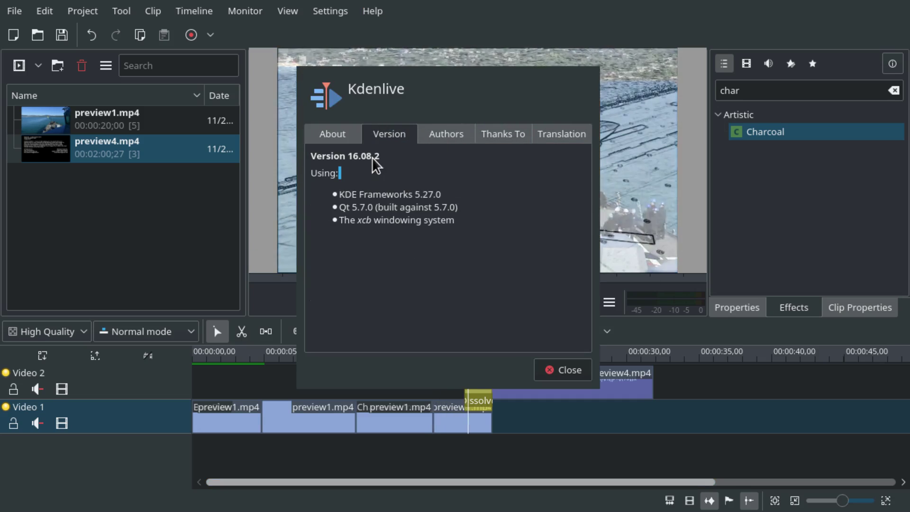
drag(422, 168, 245, 185)
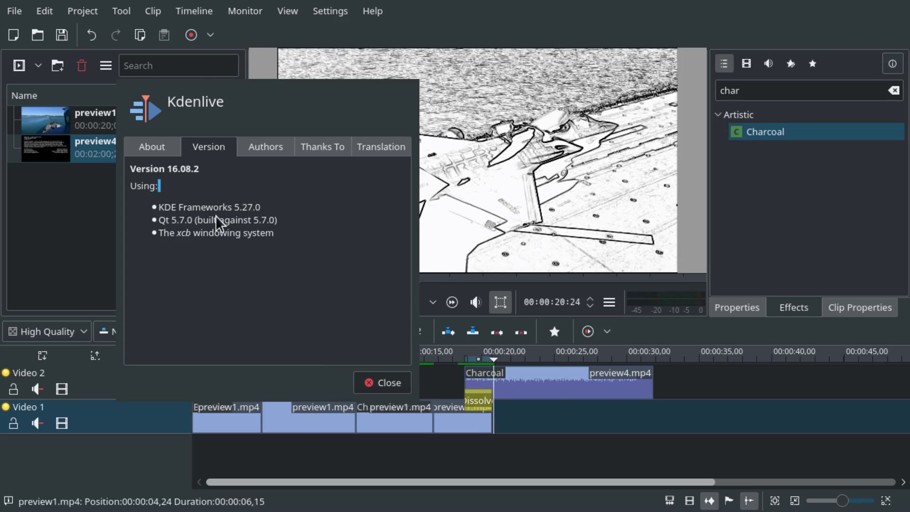
click(382, 382)
right_click(431, 413)
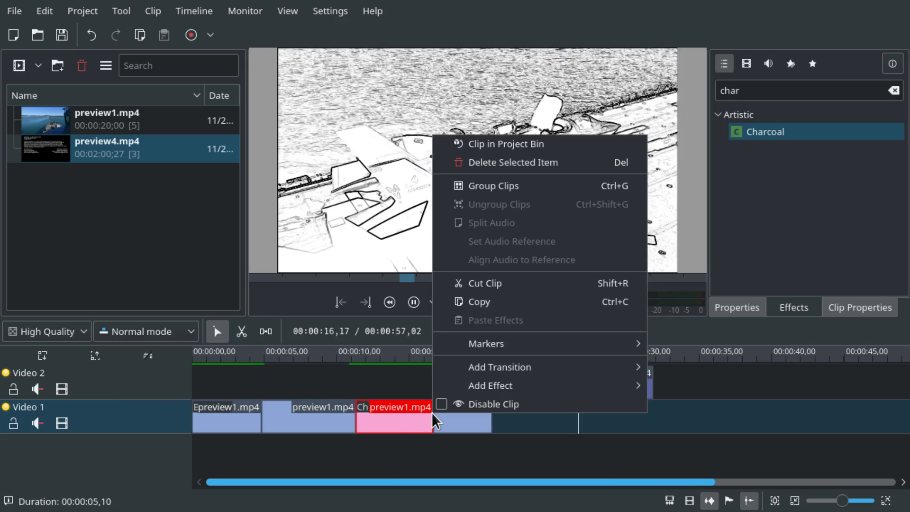
click(391, 454)
click(430, 455)
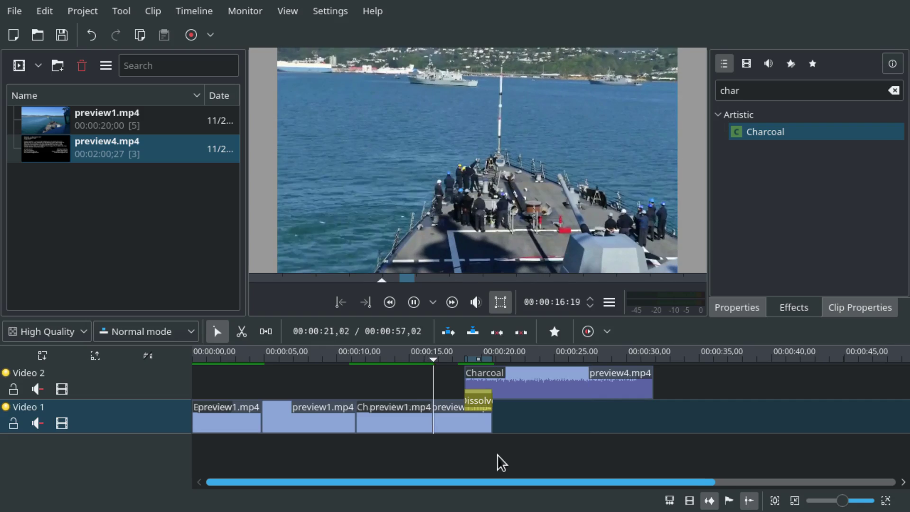